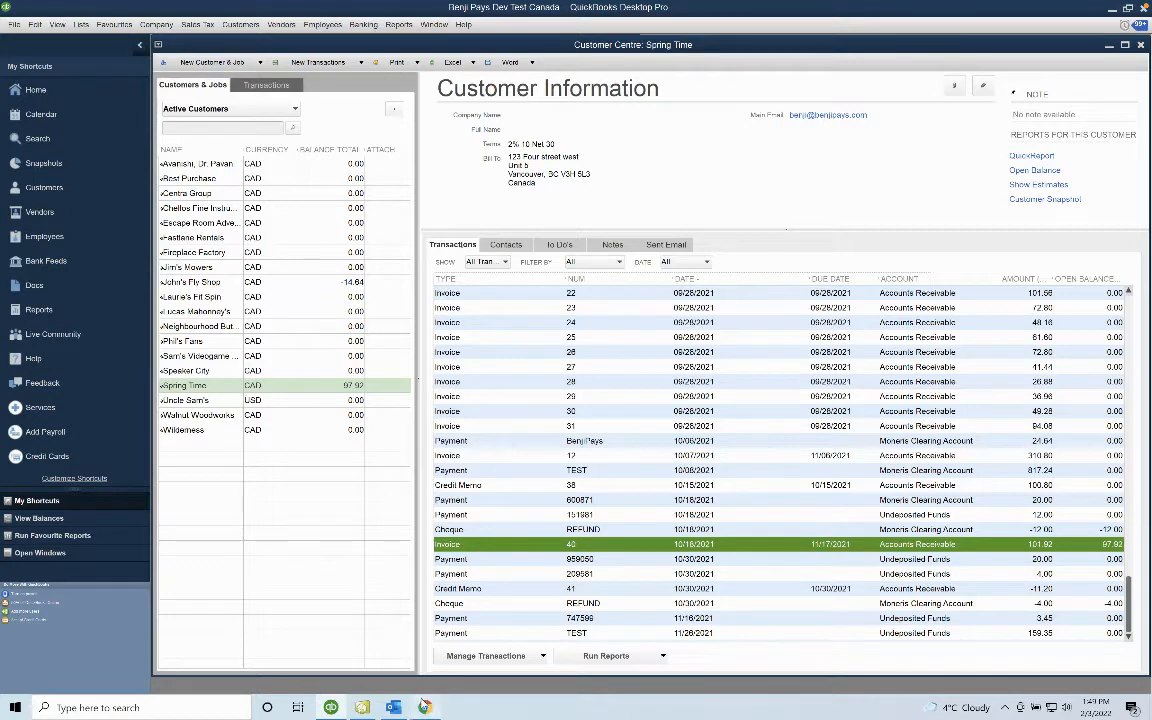
# Switch from Spring Time's Invoice 40 (open balance 97.92) to the Benji Pays dashboard in Chrome.
pyautogui.hotkey('alt', 'Tab')
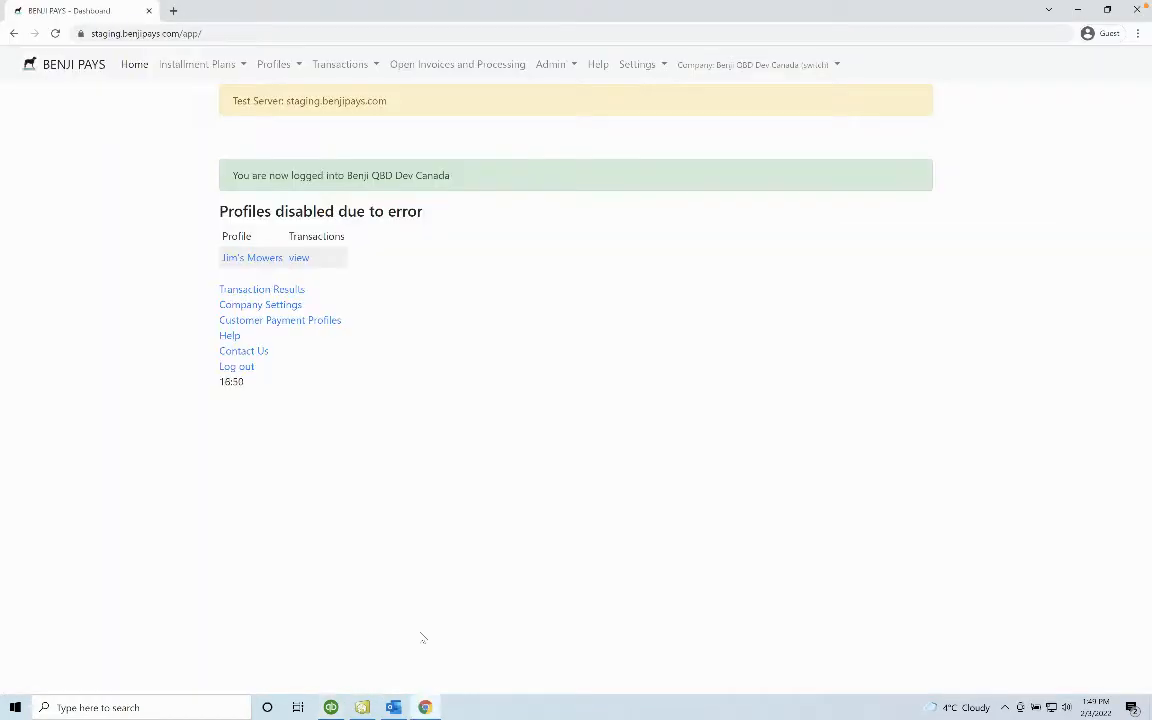
# Copy the MONERIS CAD link from Settings > QuickBooks Desktop Custom Payment Links.
pyautogui.click(455, 66)
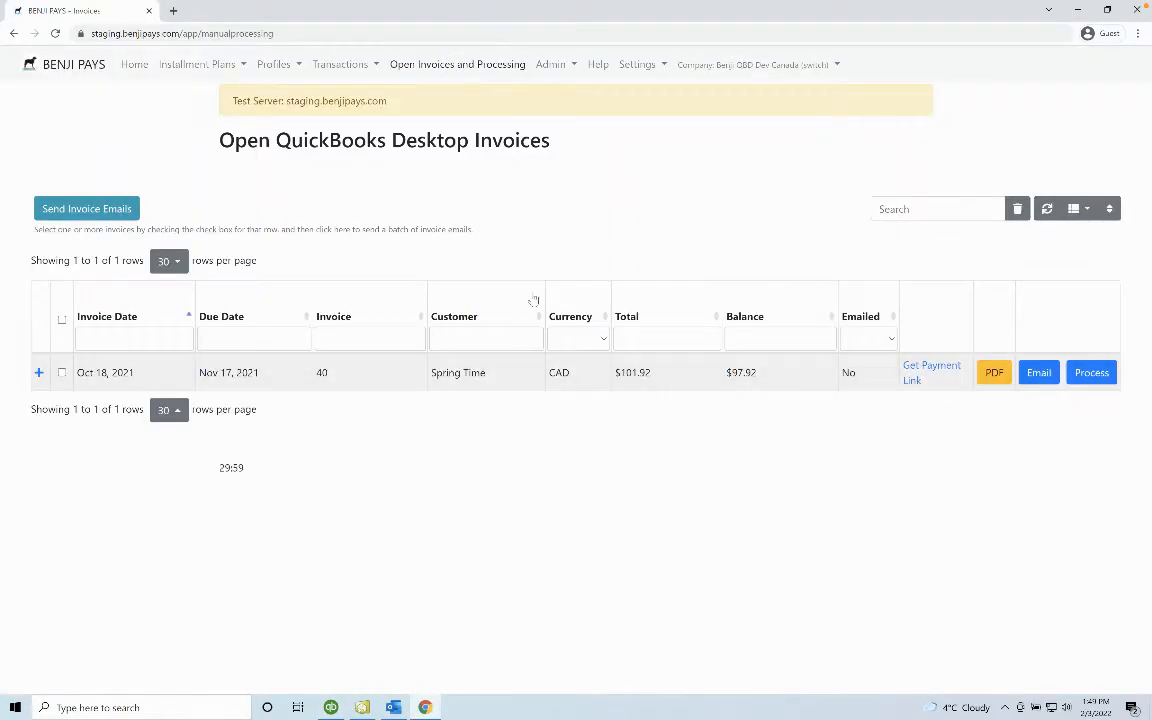
pyautogui.click(703, 64)
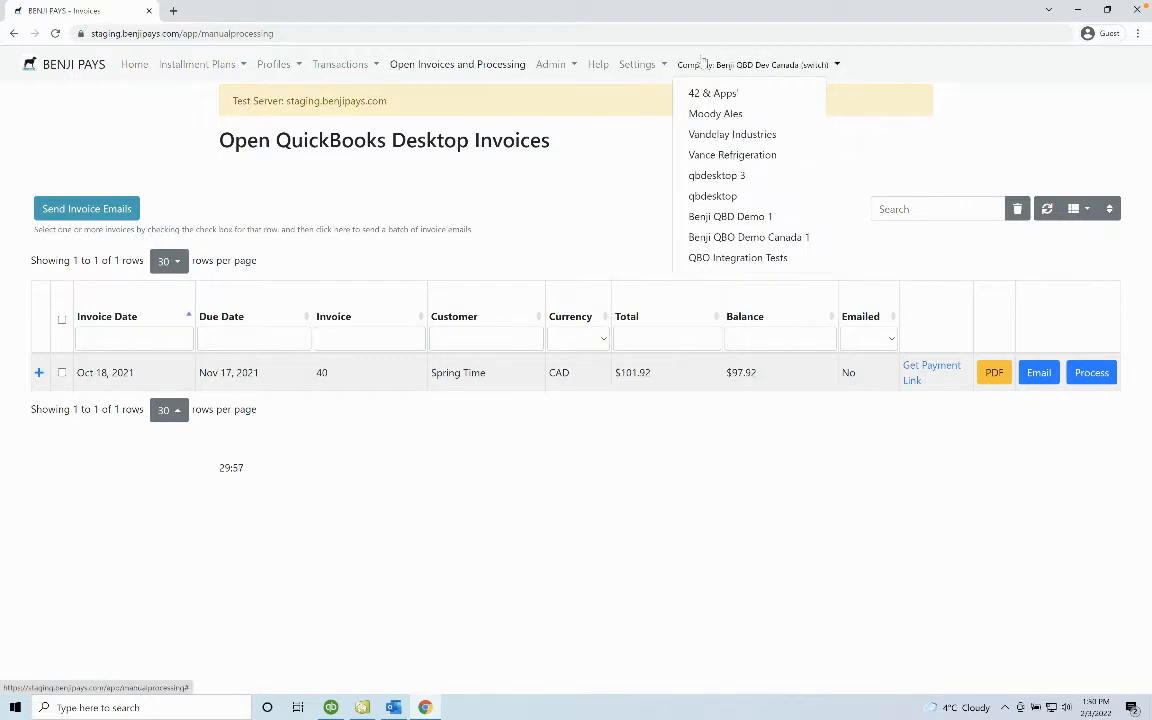
pyautogui.click(655, 64)
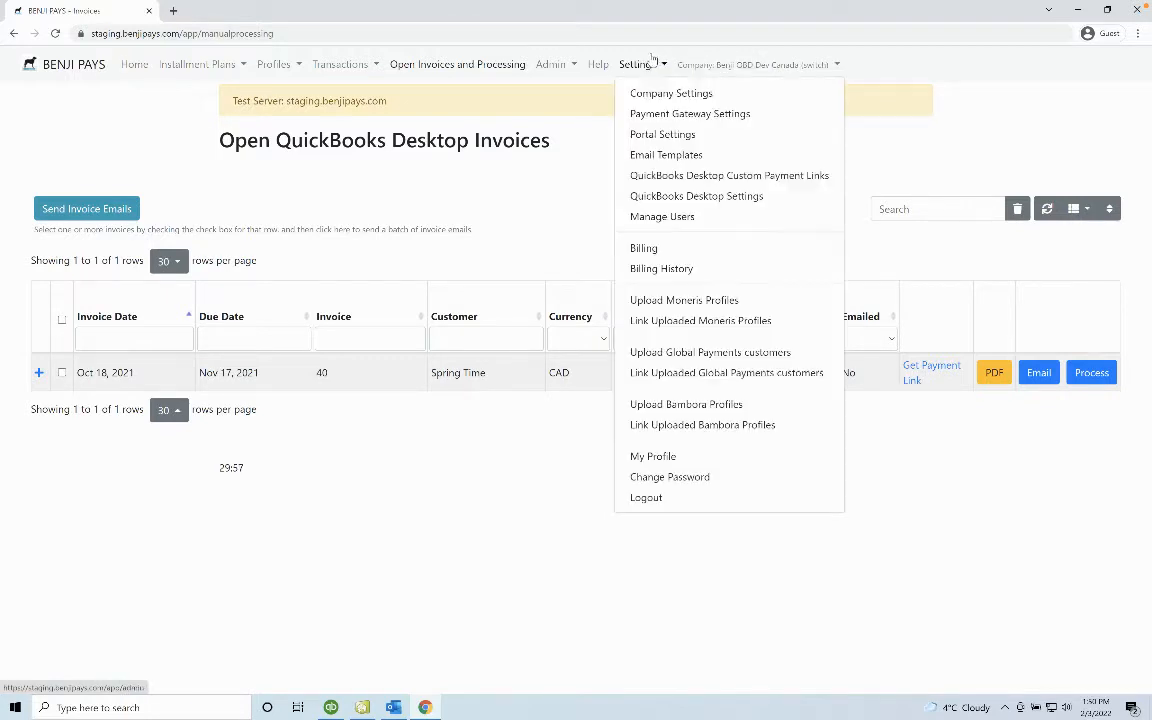
pyautogui.click(685, 177)
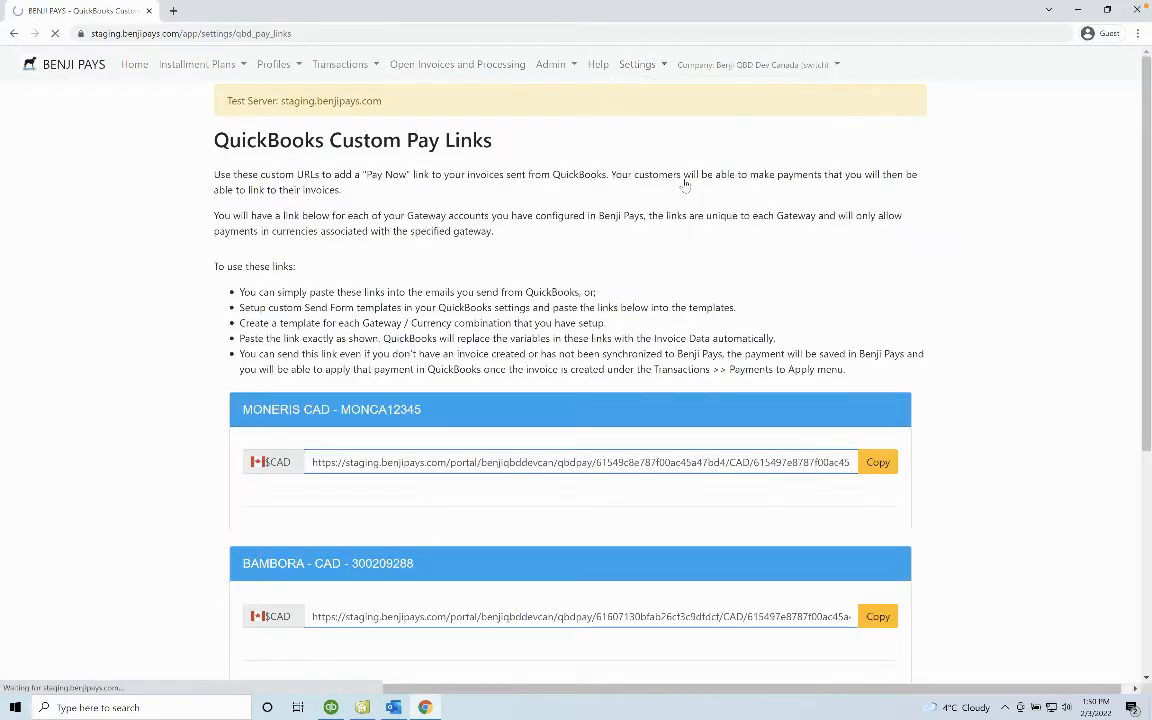
pyautogui.click(877, 462)
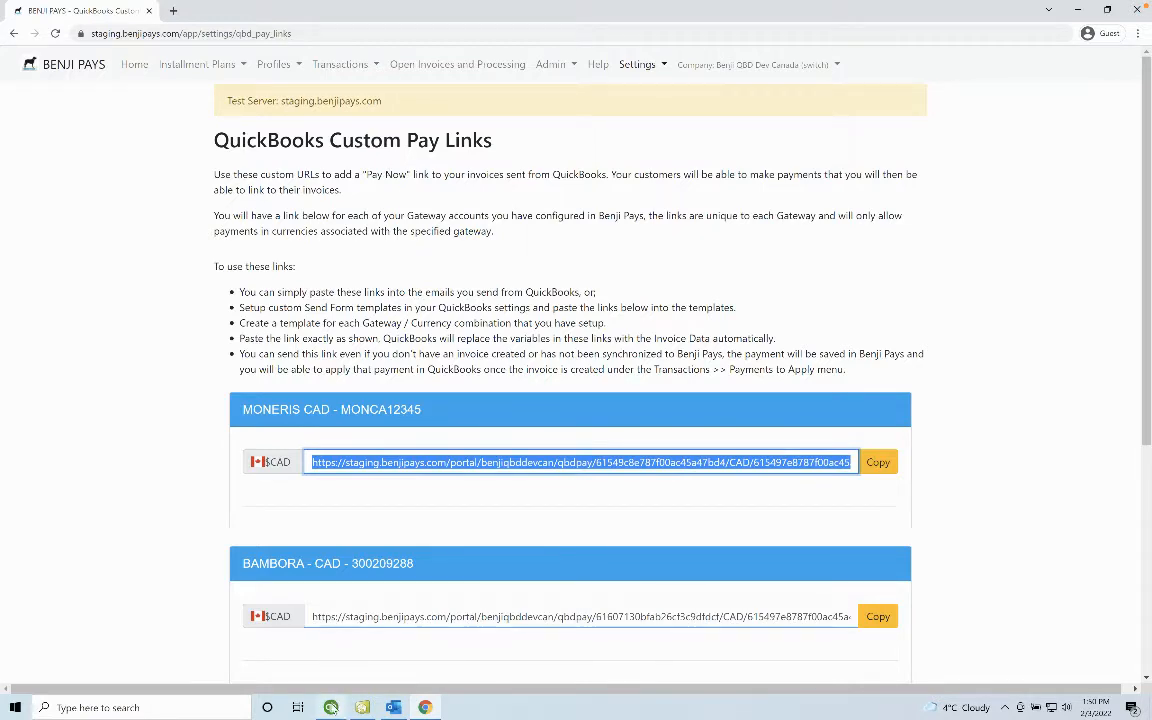
pyautogui.click(330, 707)
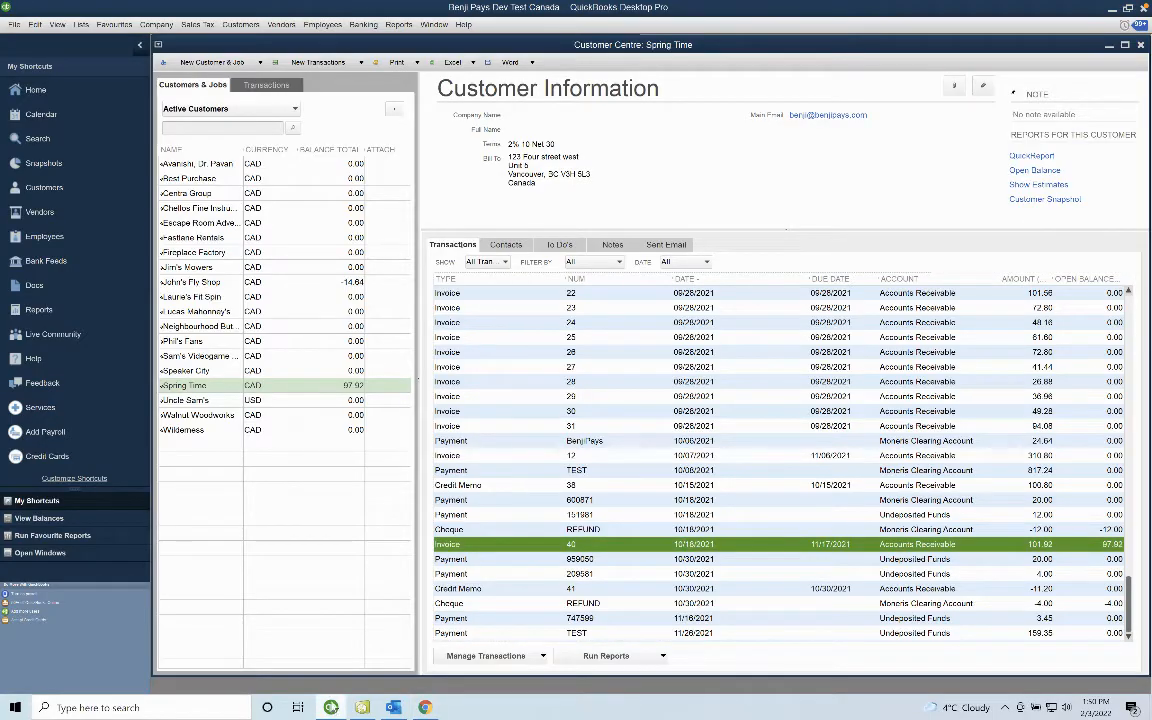
# In Send Forms company preferences for Invoices, add a new template alongside Basic Invoice01.
pyautogui.click(40, 27)
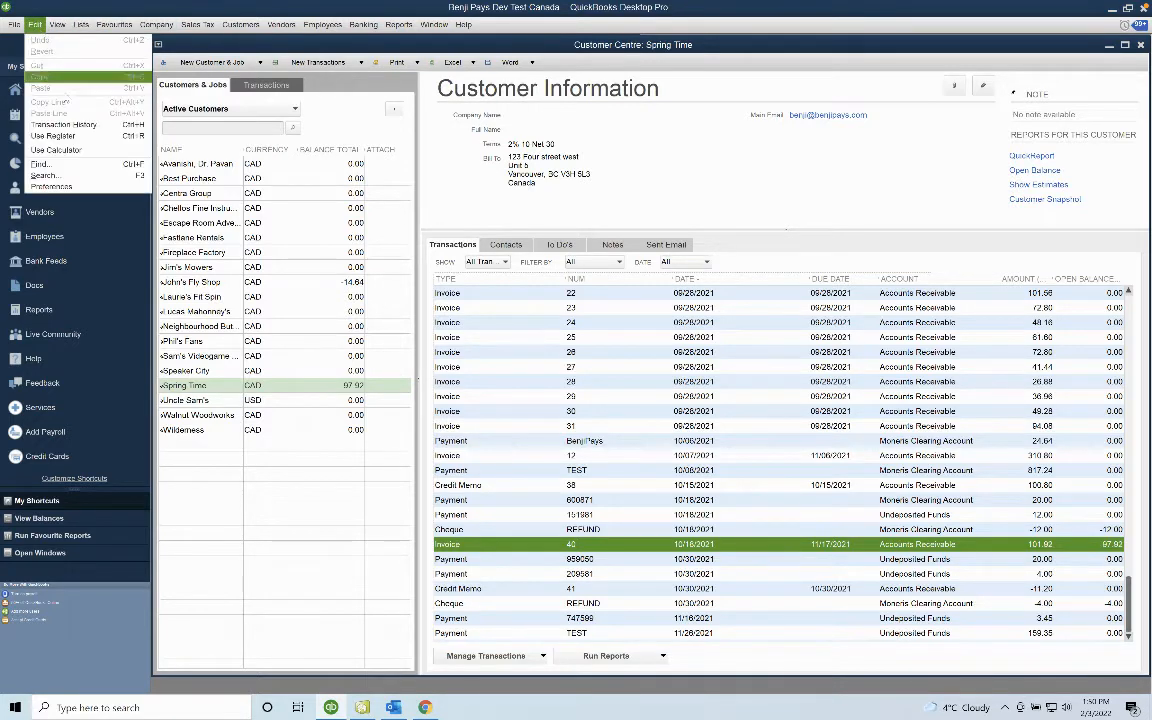
pyautogui.click(80, 168)
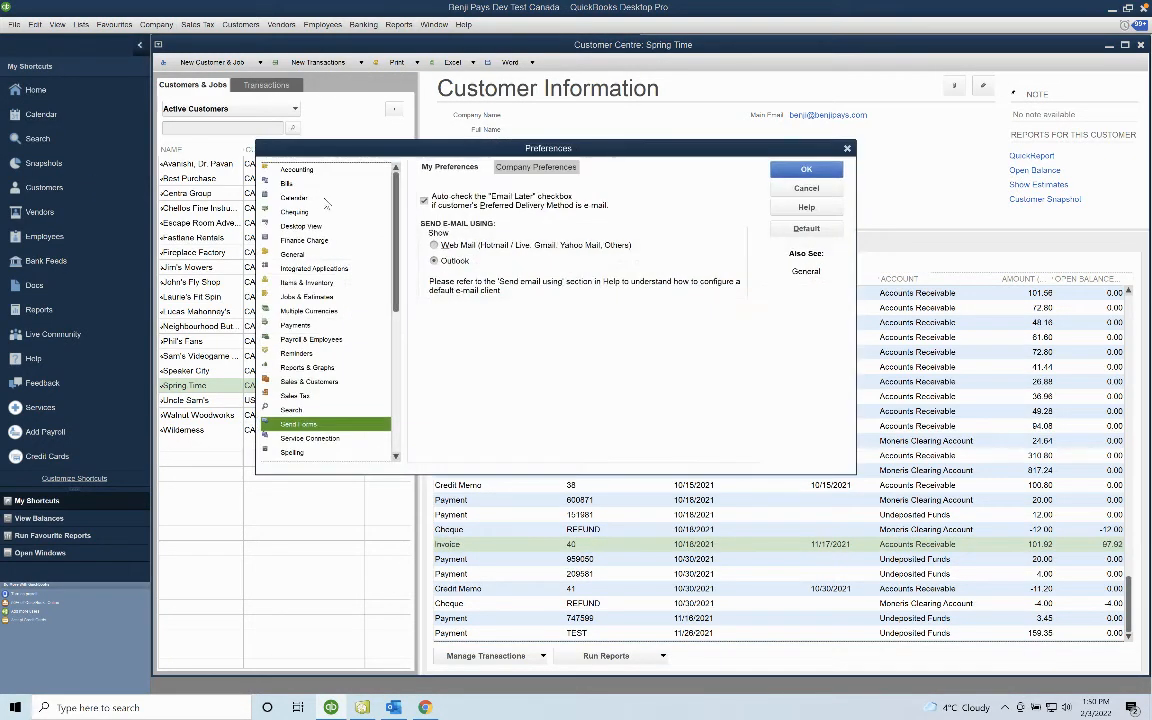
pyautogui.click(567, 168)
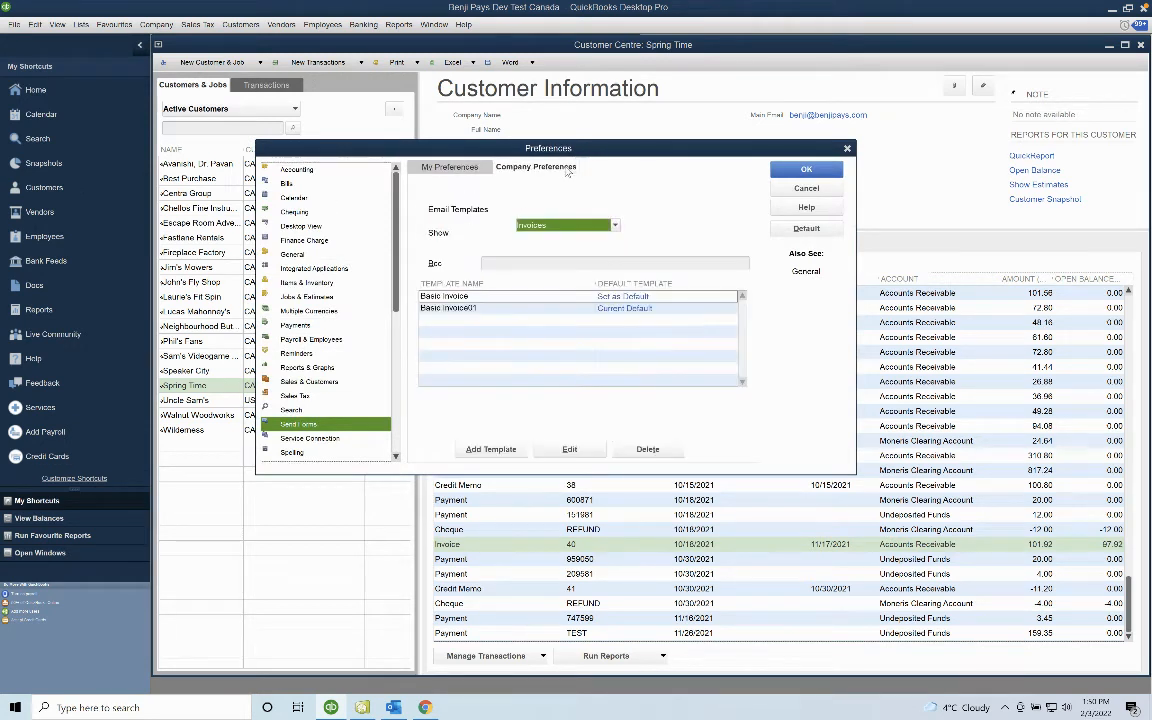
pyautogui.click(616, 224)
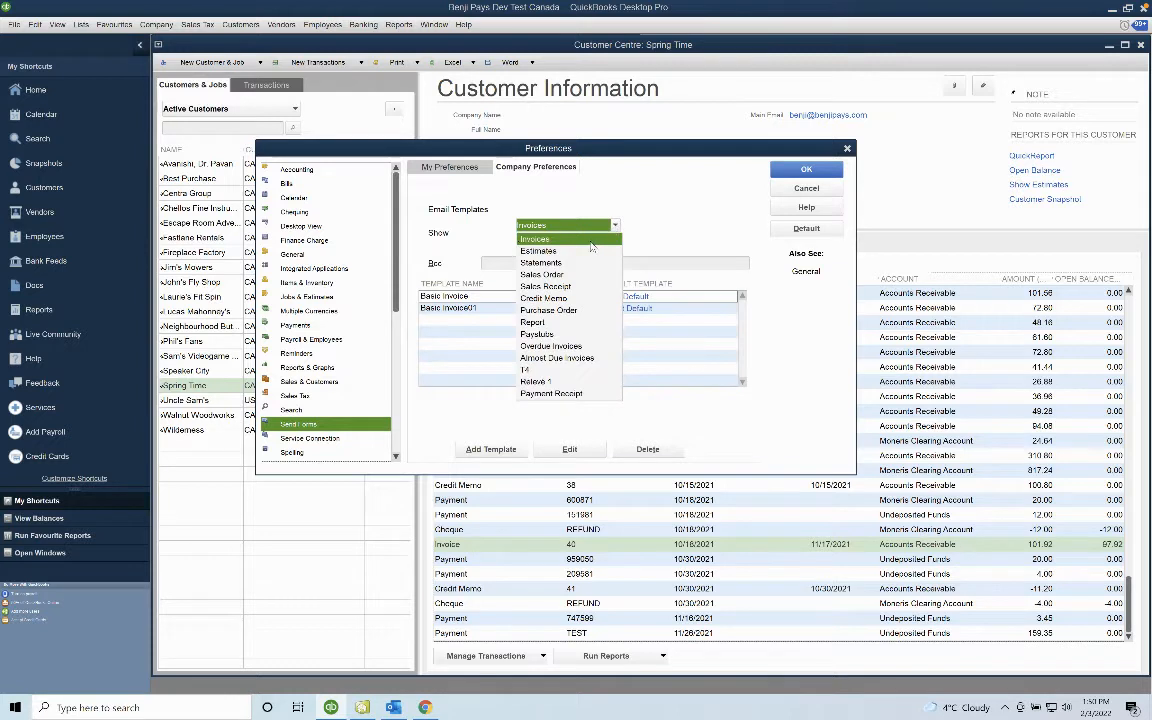
pyautogui.click(593, 245)
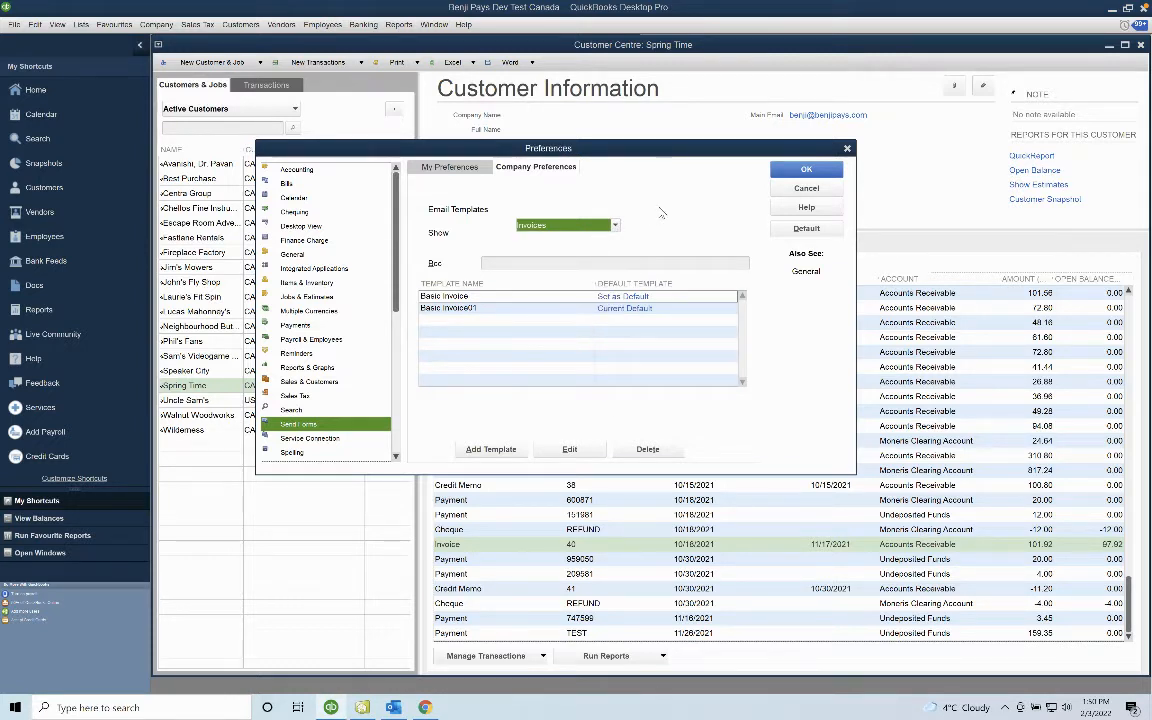
pyautogui.click(494, 308)
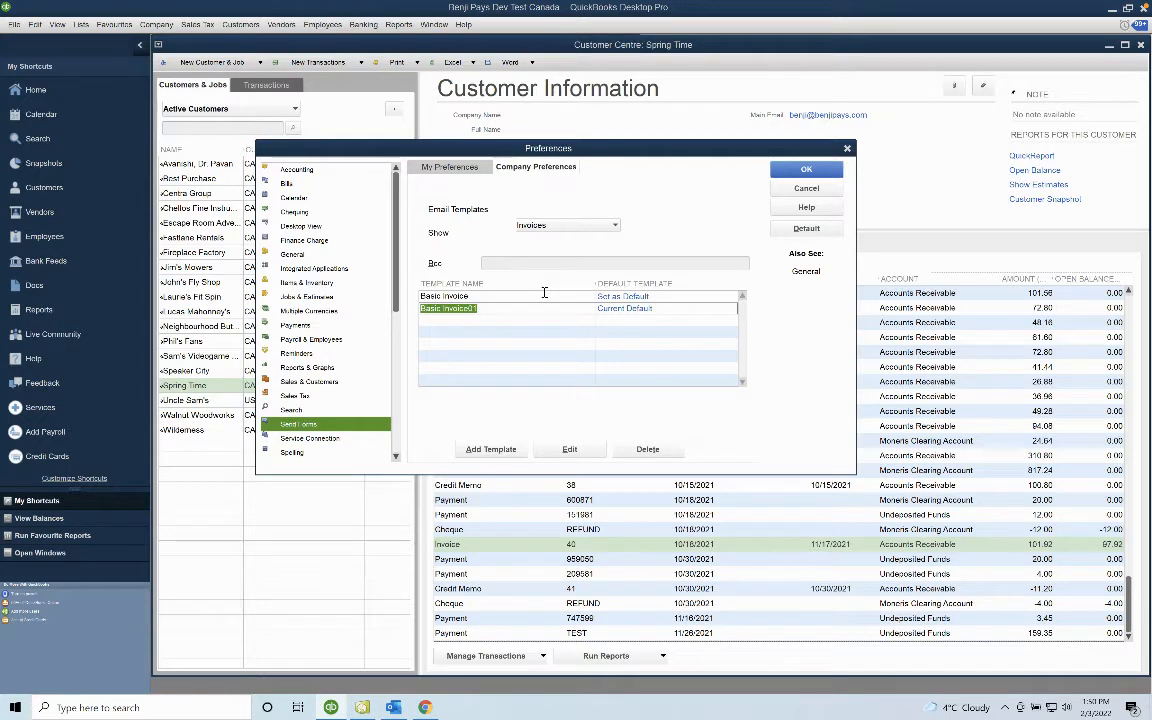
pyautogui.click(493, 449)
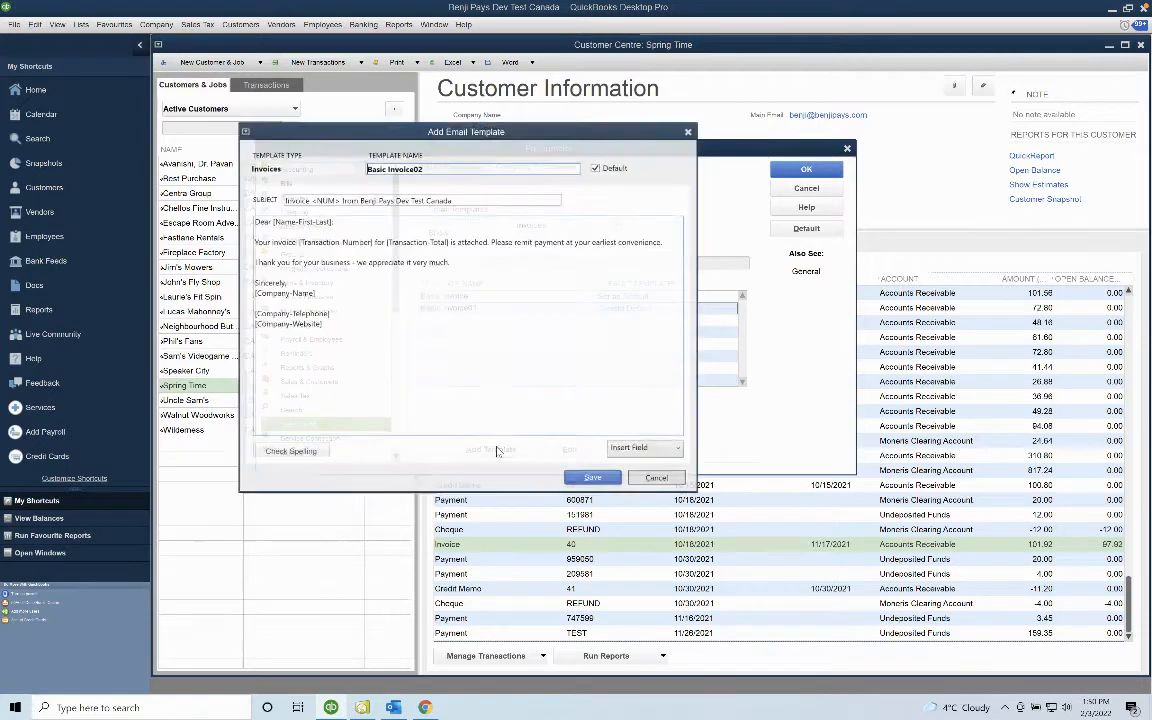
# Rename the new invoice email template to 'Benji Pays'.
pyautogui.click(461, 168)
pyautogui.hotkey('ctrl', 'a')
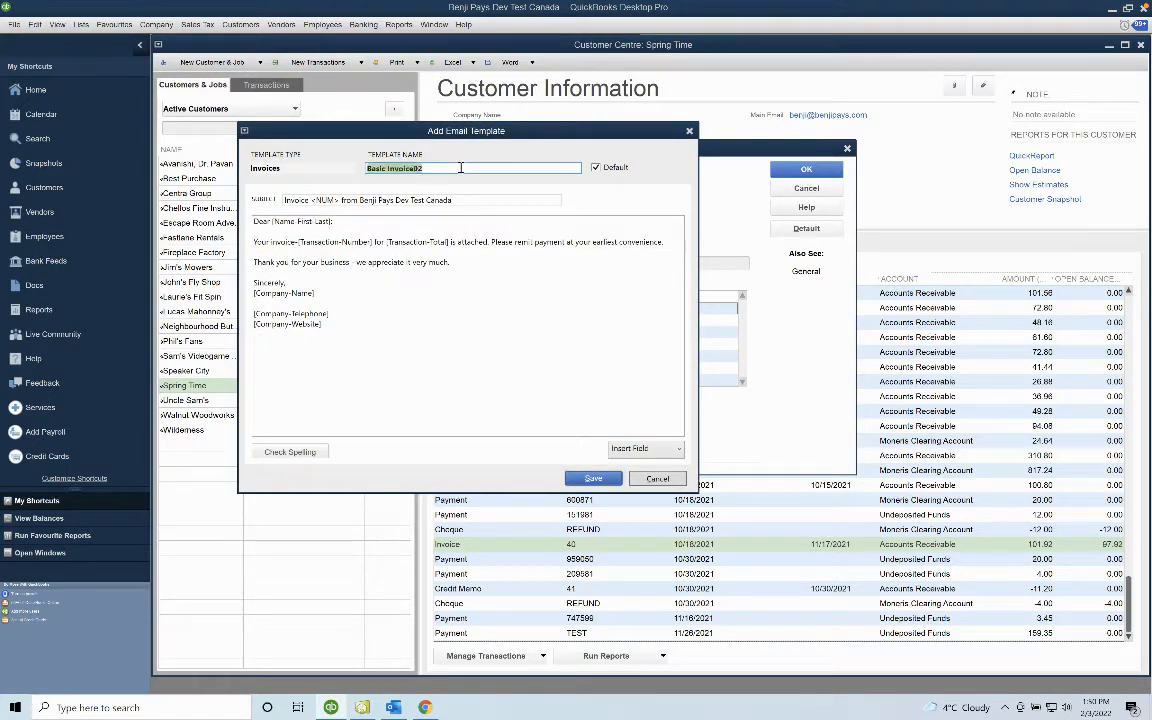
pyautogui.press('BackSpace')
pyautogui.write('Benji Pays')
# Add the pay link and 'To pay by credit please click the link below:' to the message, then save.
pyautogui.click(492, 248)
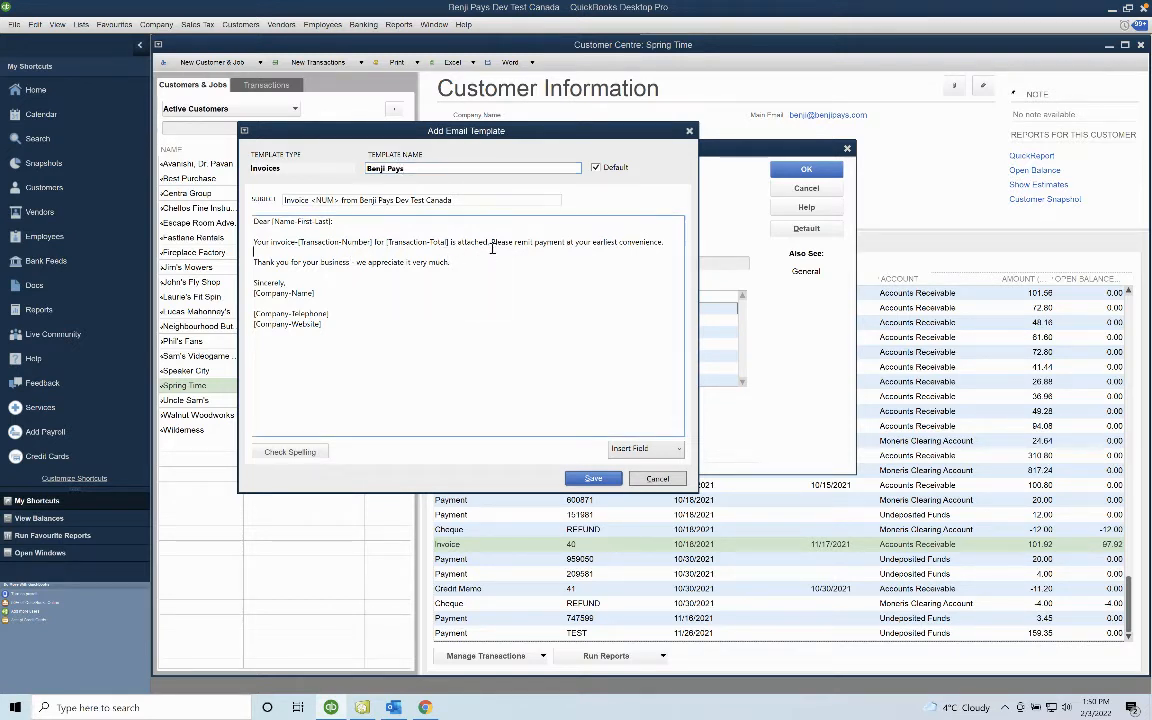
pyautogui.press('Return')
pyautogui.press('Return')
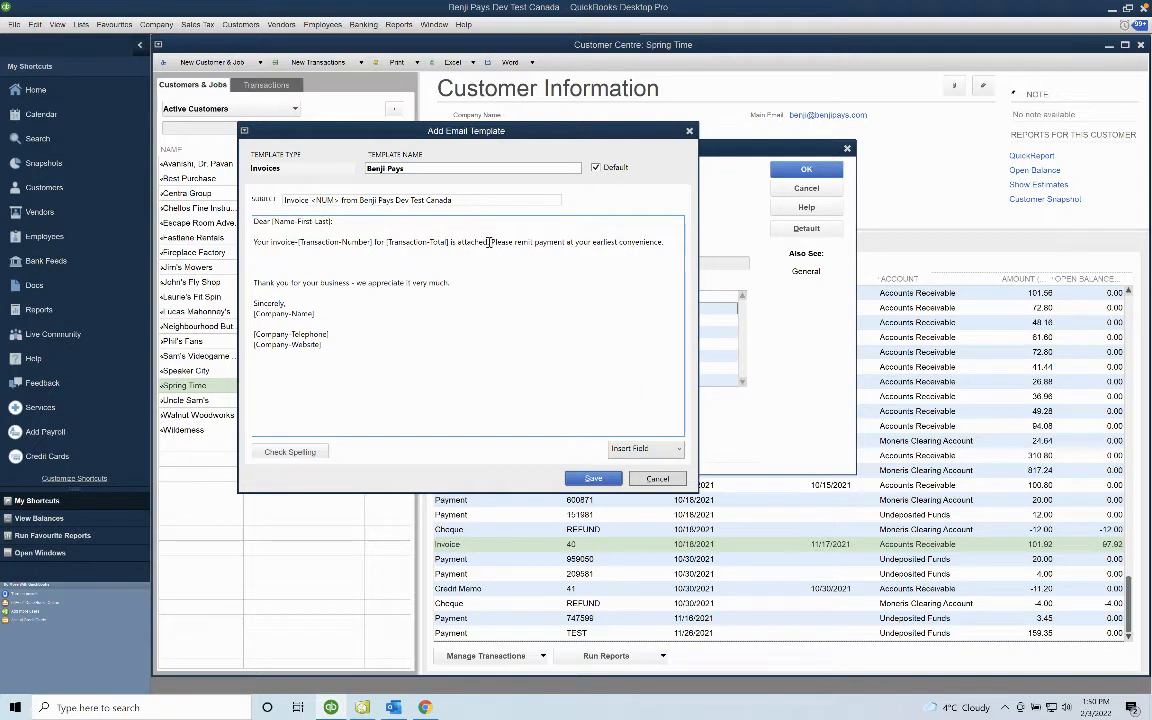
pyautogui.hotkey('ctrl', 'v')
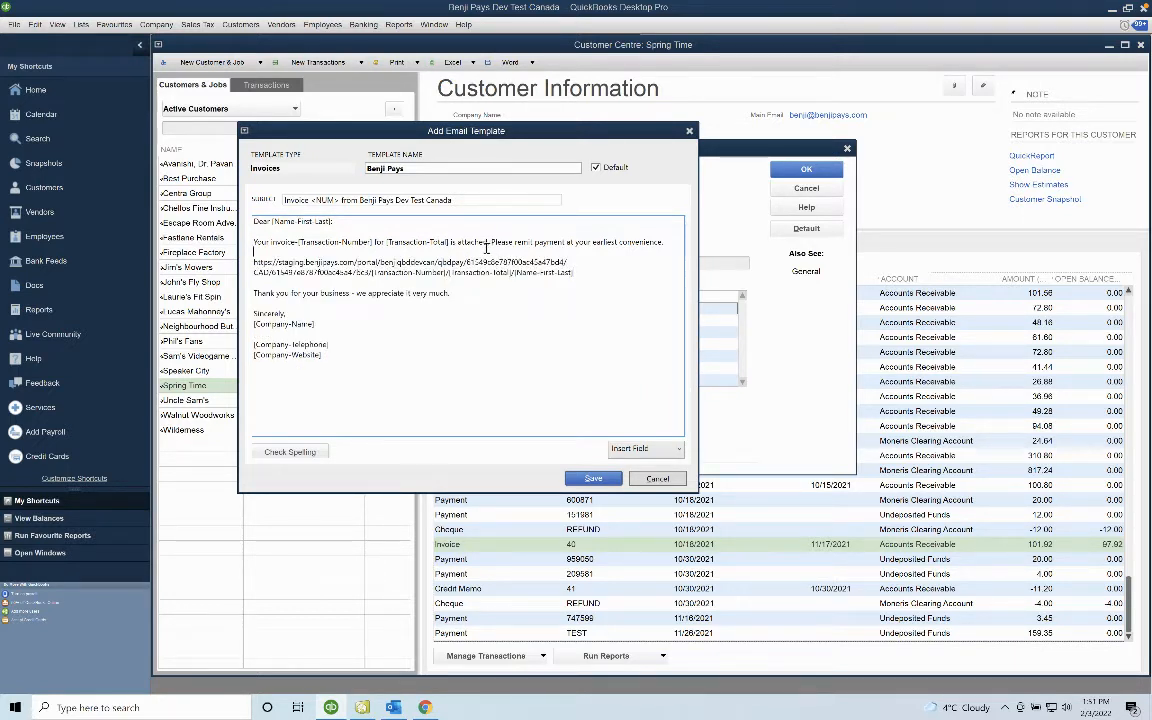
pyautogui.press('Return')
pyautogui.write('To pay')
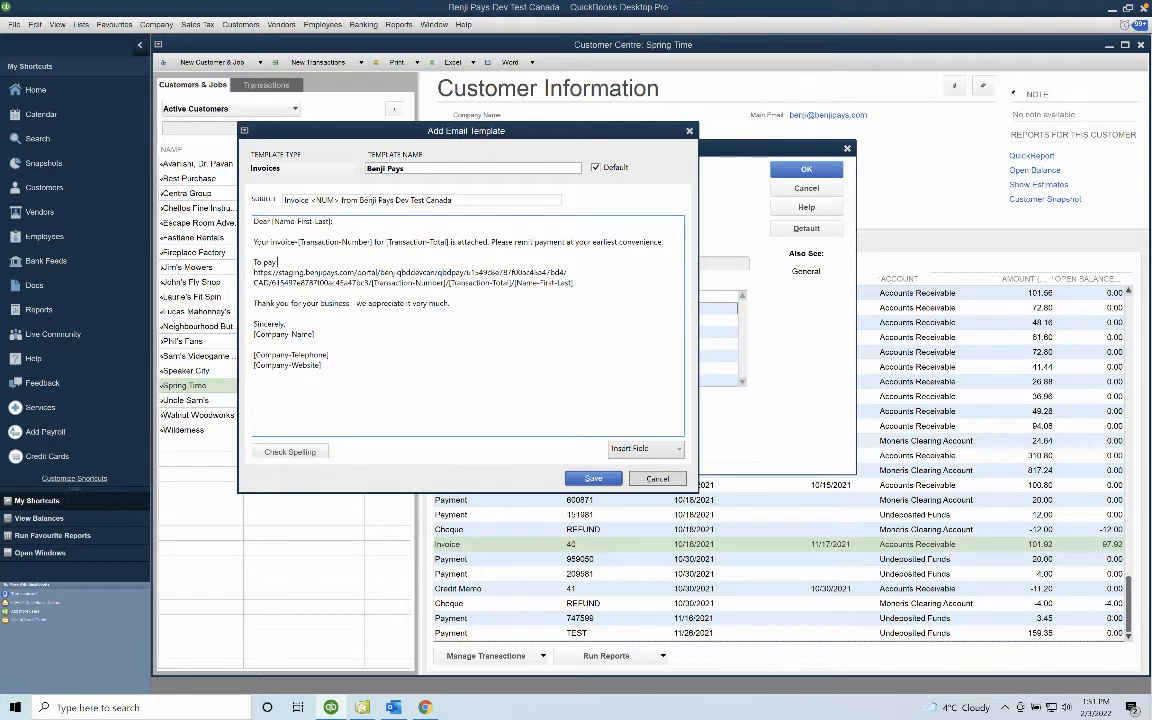
pyautogui.write(' by credit please click the link below:')
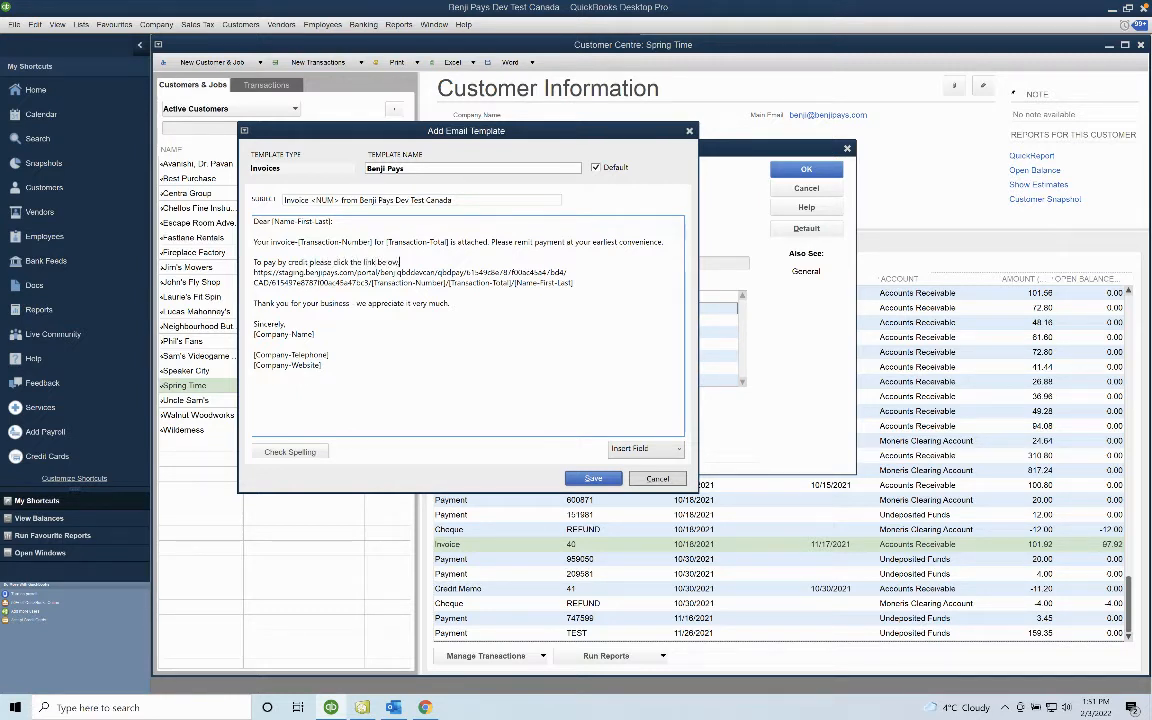
pyautogui.press('Return')
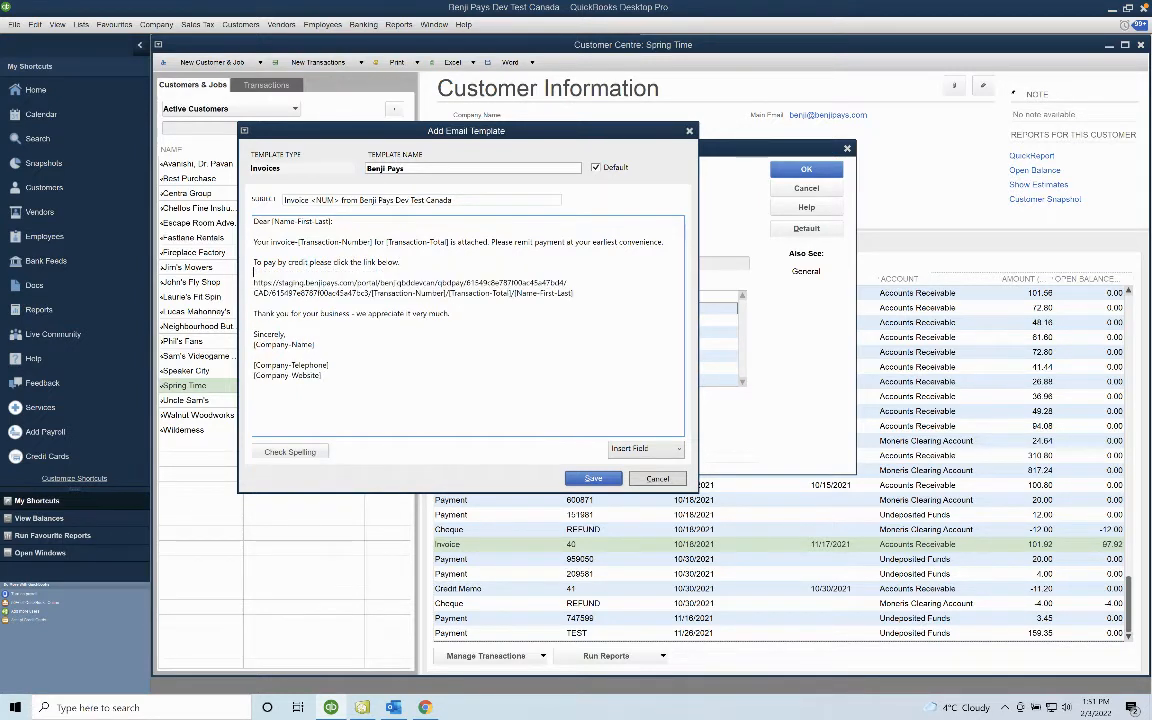
pyautogui.click(595, 480)
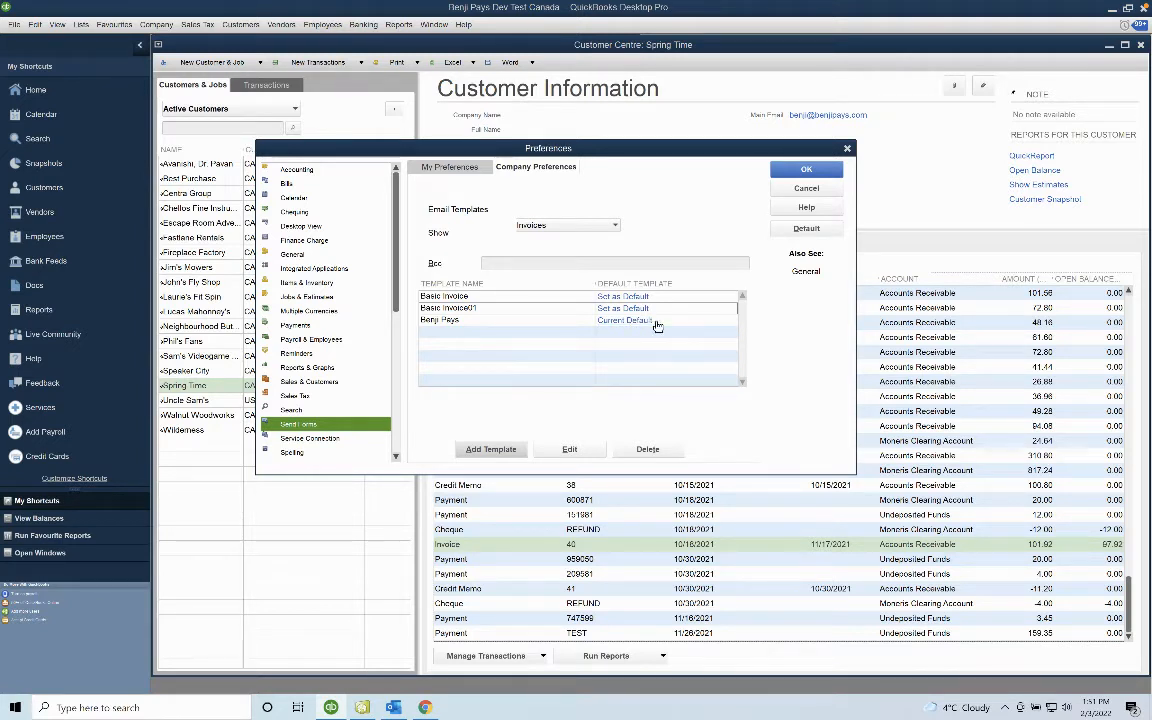
# Keep the preferences and email Invoice 40 to Spring Time with the PDF attached.
pyautogui.click(806, 170)
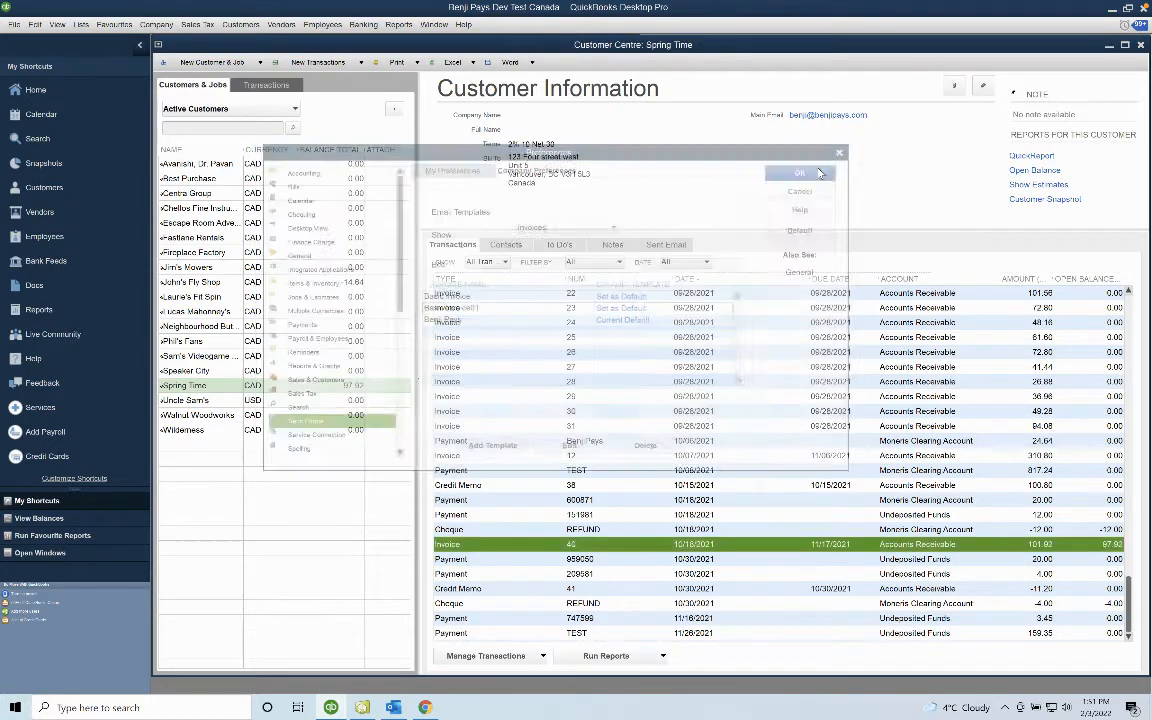
pyautogui.doubleClick(493, 544)
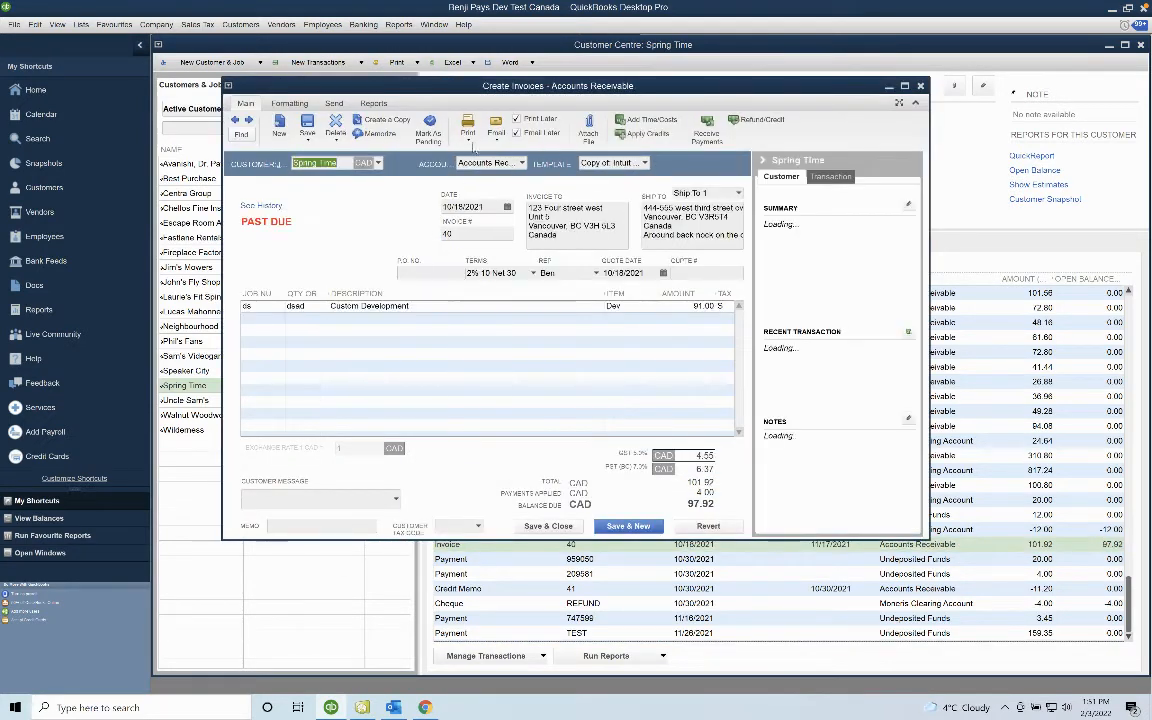
pyautogui.click(496, 139)
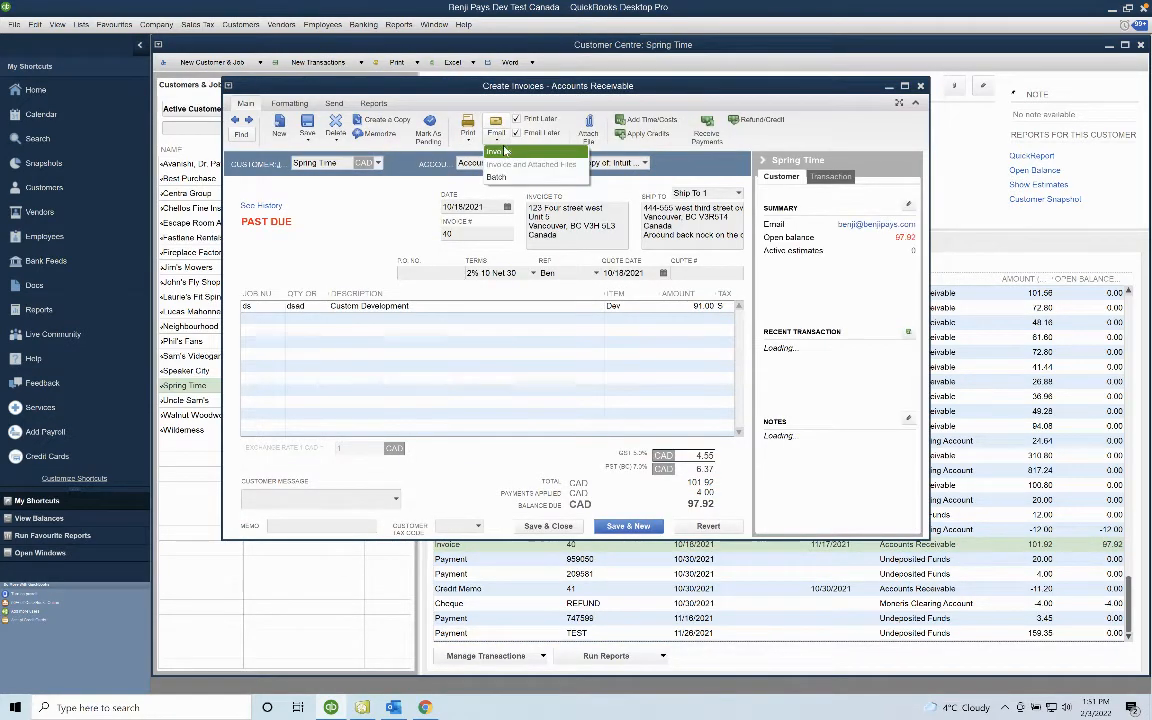
pyautogui.click(502, 152)
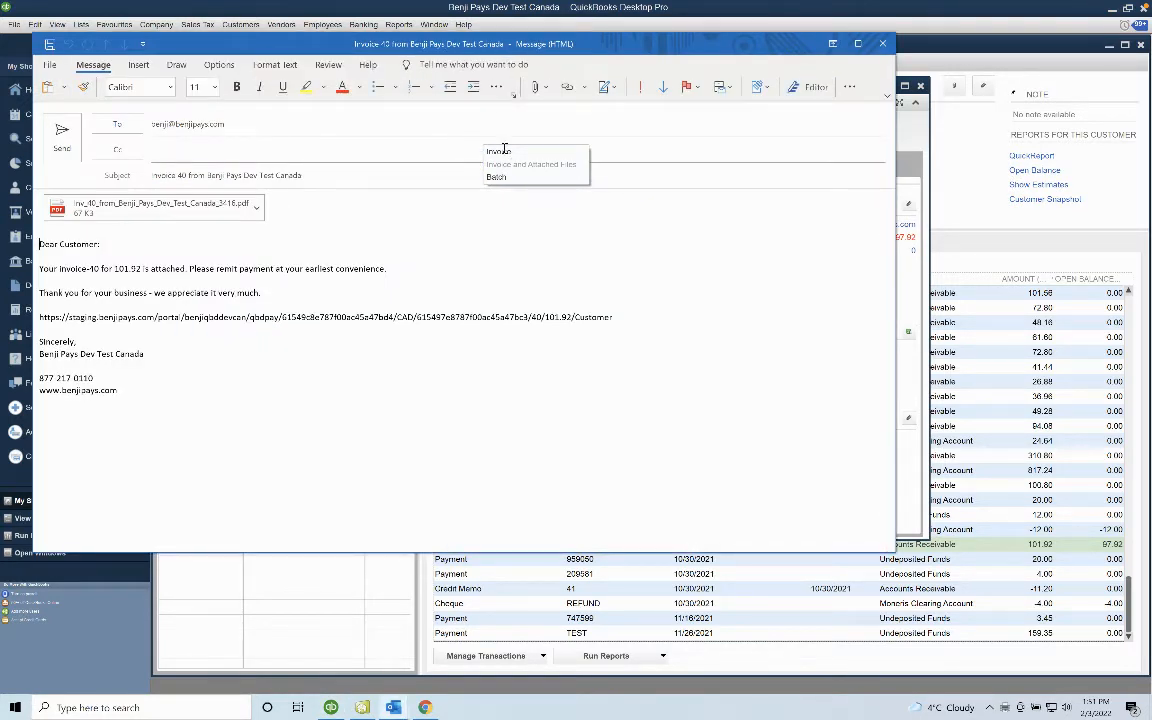
# Copy the Benji Pays pay link URL from the Invoice 40 email body into the clipboard for Chrome.
pyautogui.tripleClick(267, 317)
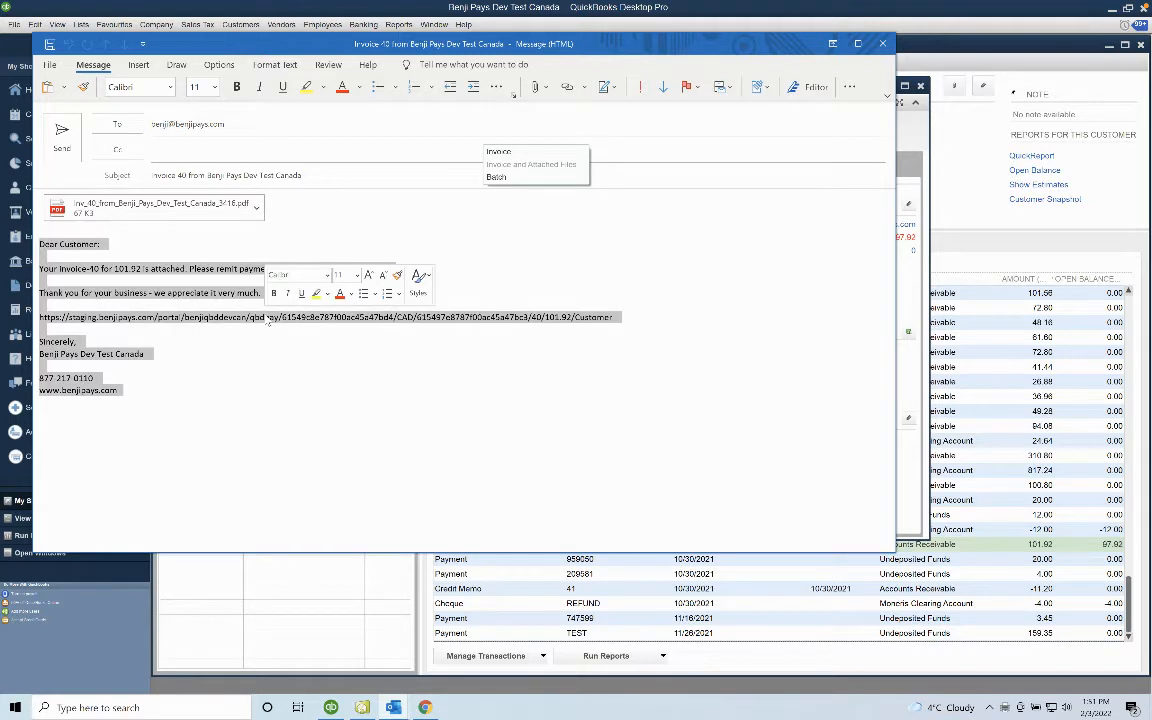
pyautogui.click(291, 381)
pyautogui.moveTo(613, 317); pyautogui.dragTo(38, 320)
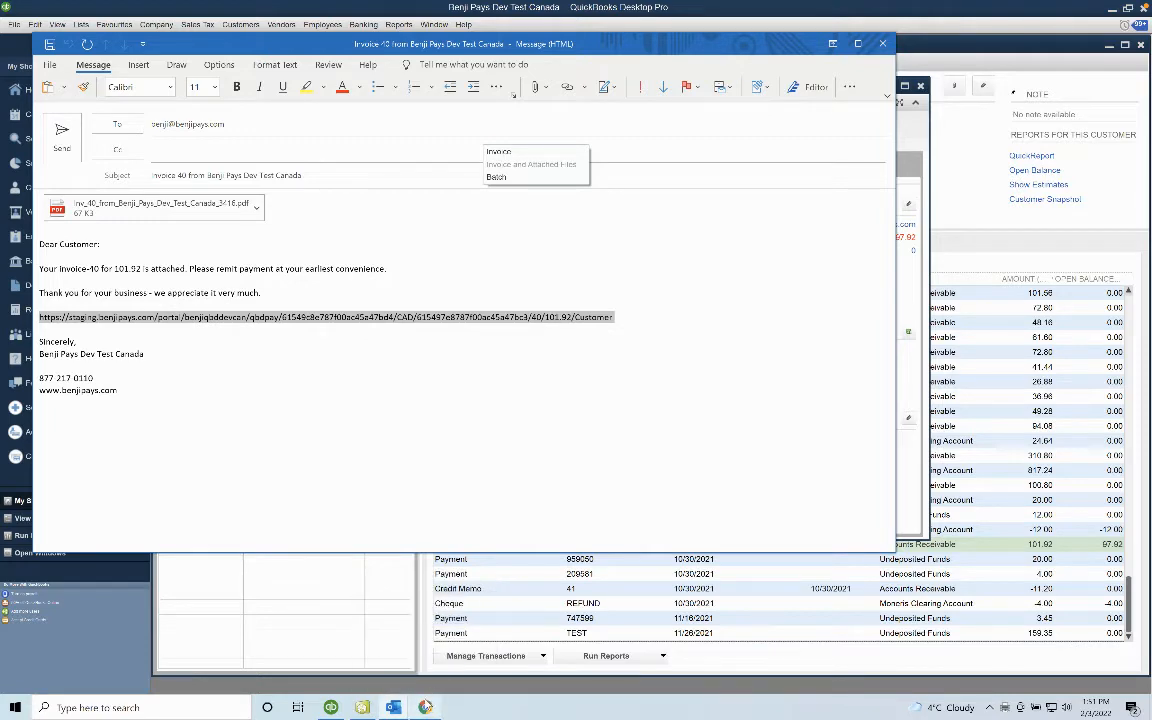
pyautogui.click(426, 707)
# Load the pasted pay link in a new tab and locate invoice 40's payment form.
pyautogui.click(173, 10)
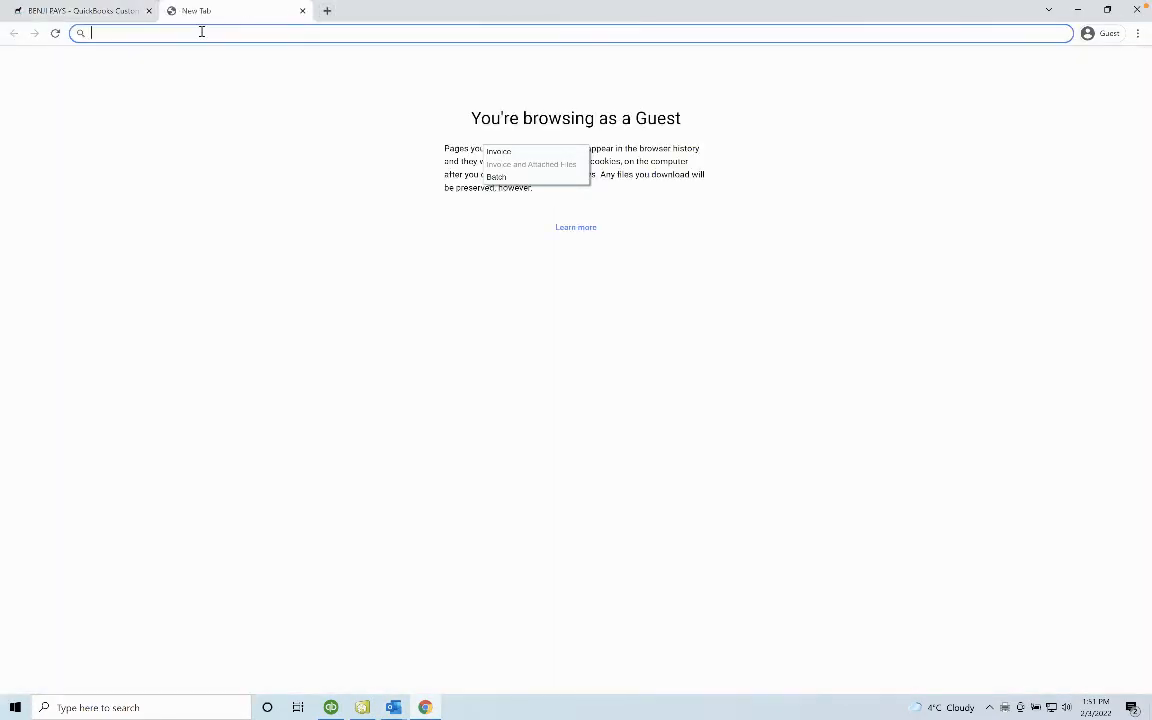
pyautogui.press('Return')
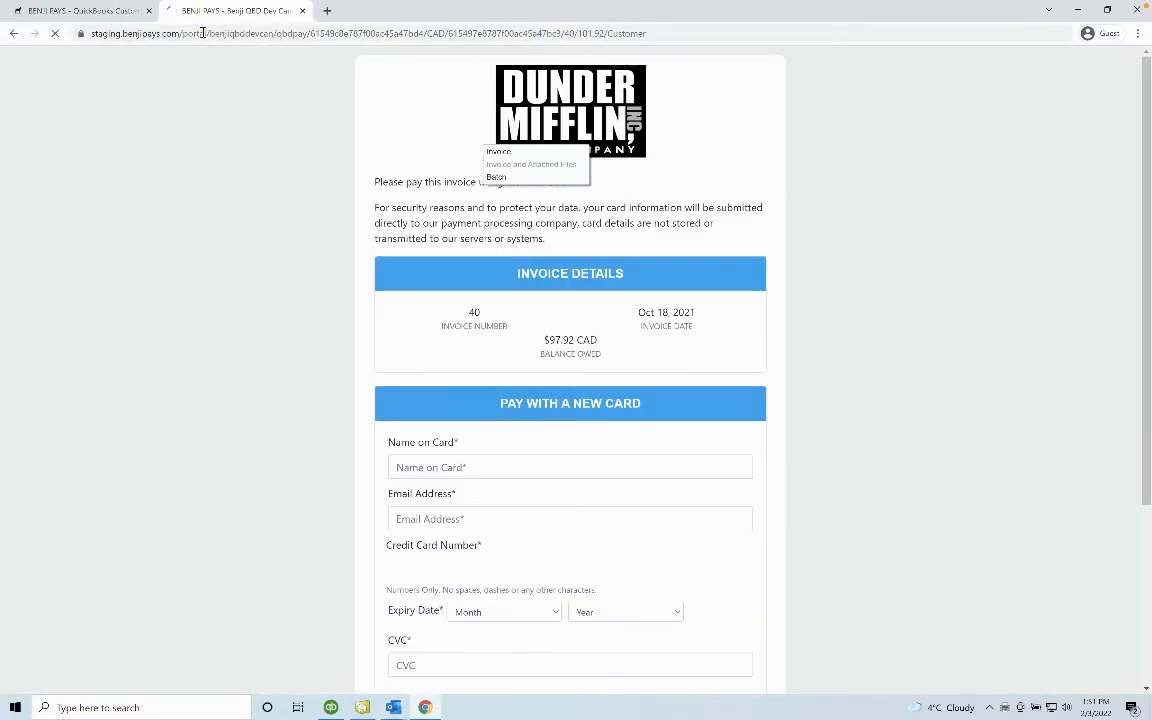
pyautogui.scroll(-1, 463, 275)
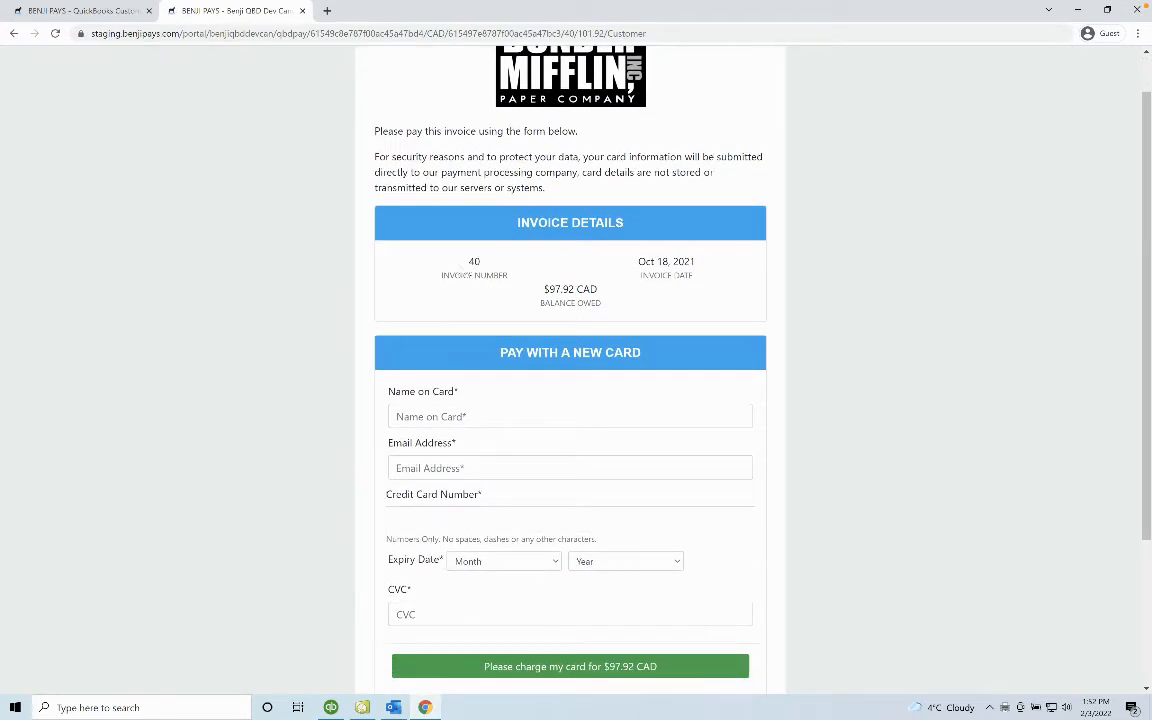
pyautogui.tripleClick(476, 261)
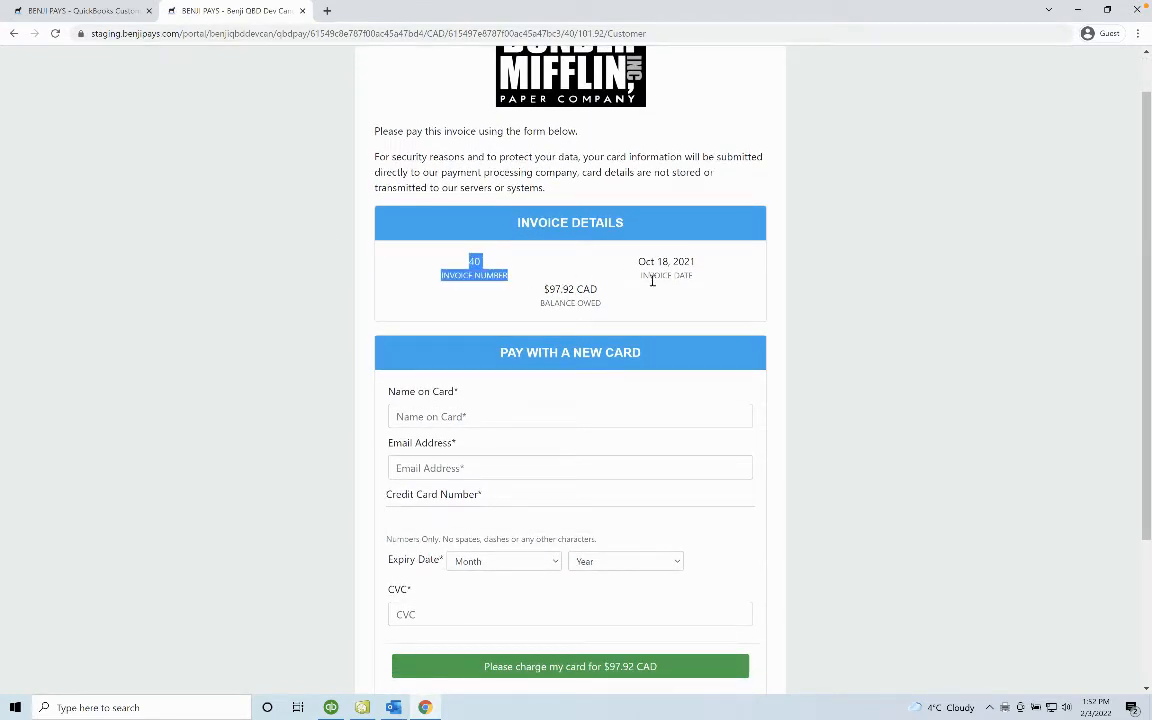
pyautogui.scroll(-2, 652, 281)
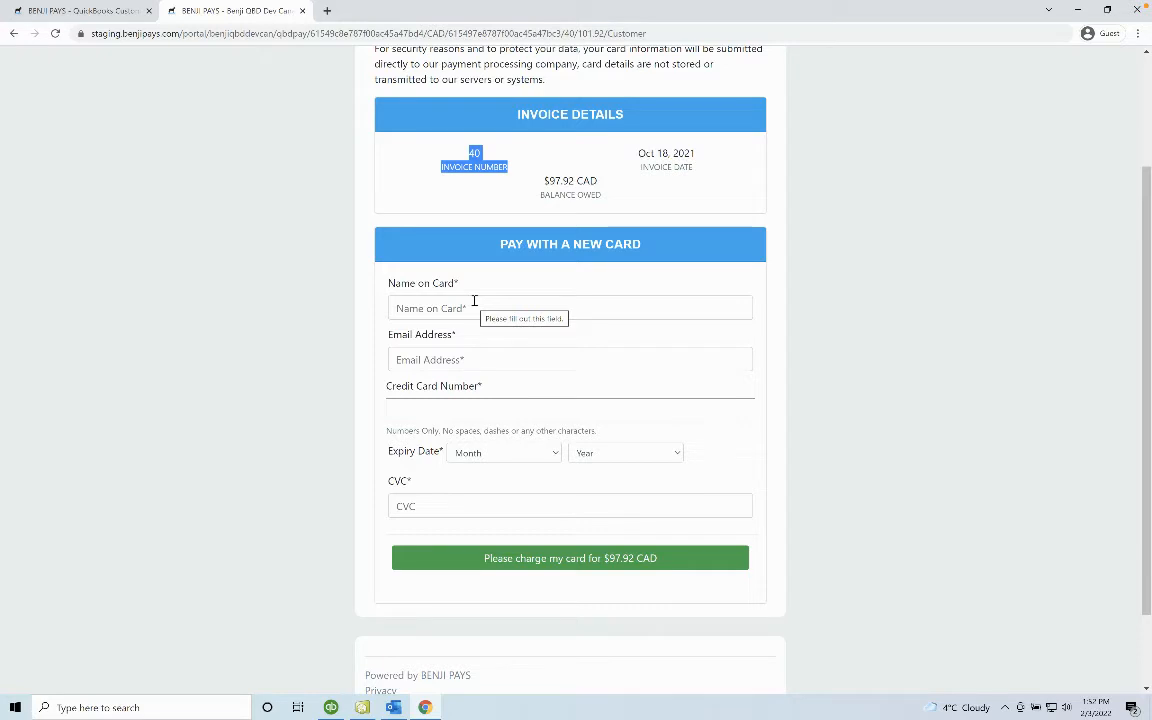
# Enter the test cardholder name, the cardholder's email and the test card number.
pyautogui.click(475, 301)
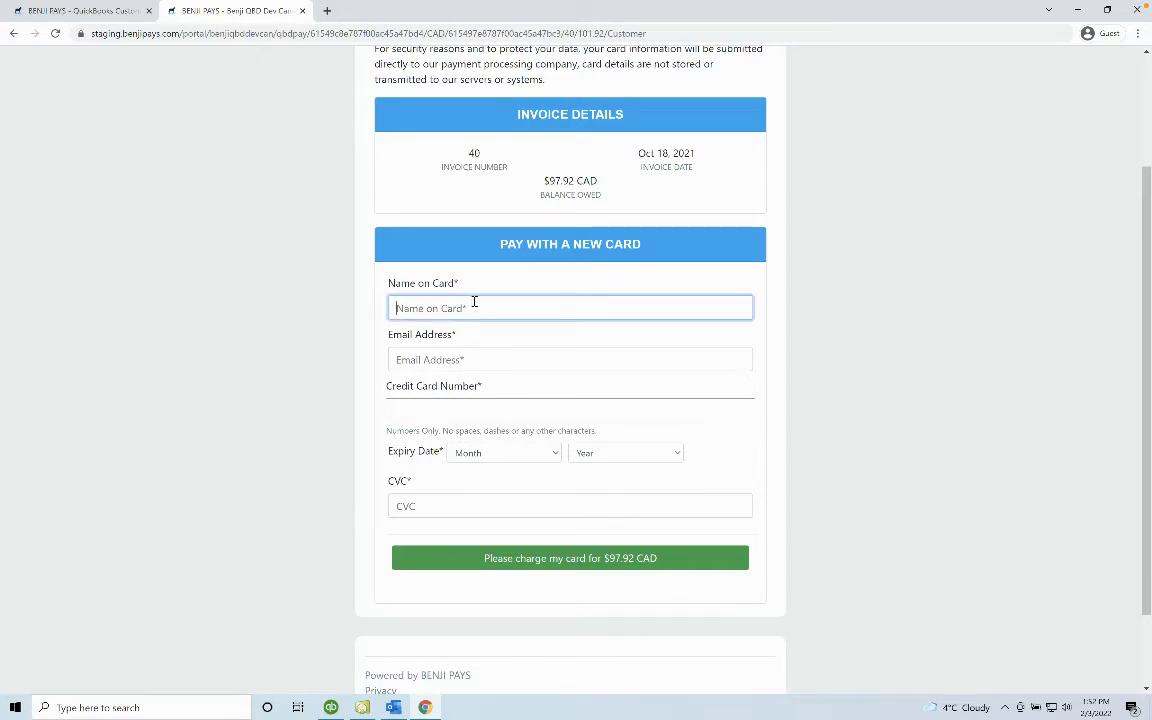
pyautogui.write('Test Customer')
pyautogui.press('Tab')
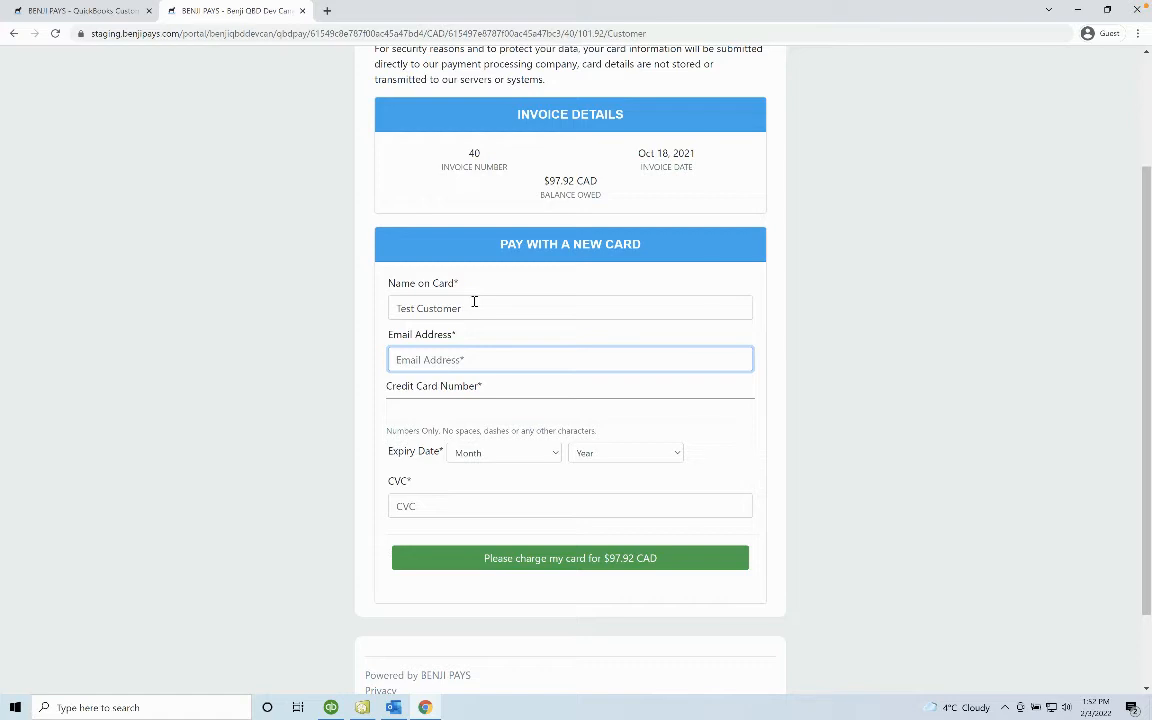
pyautogui.press('Tab')
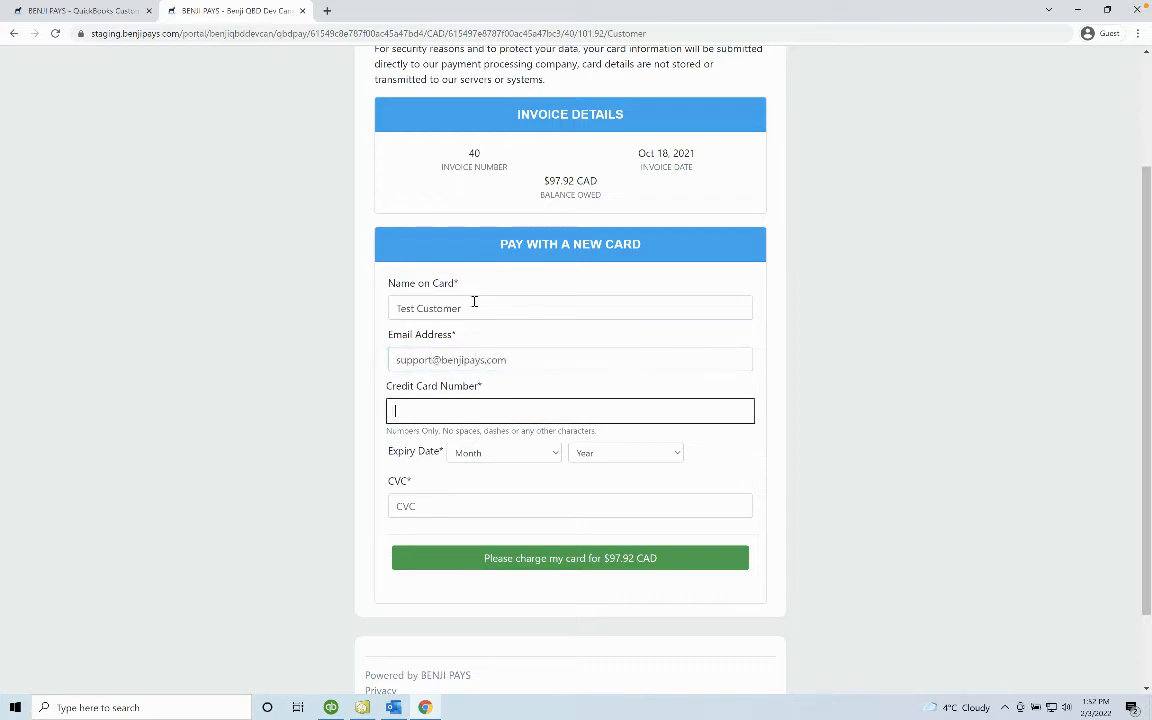
pyautogui.write('5454545454545454')
pyautogui.click(500, 453)
pyautogui.click(504, 507)
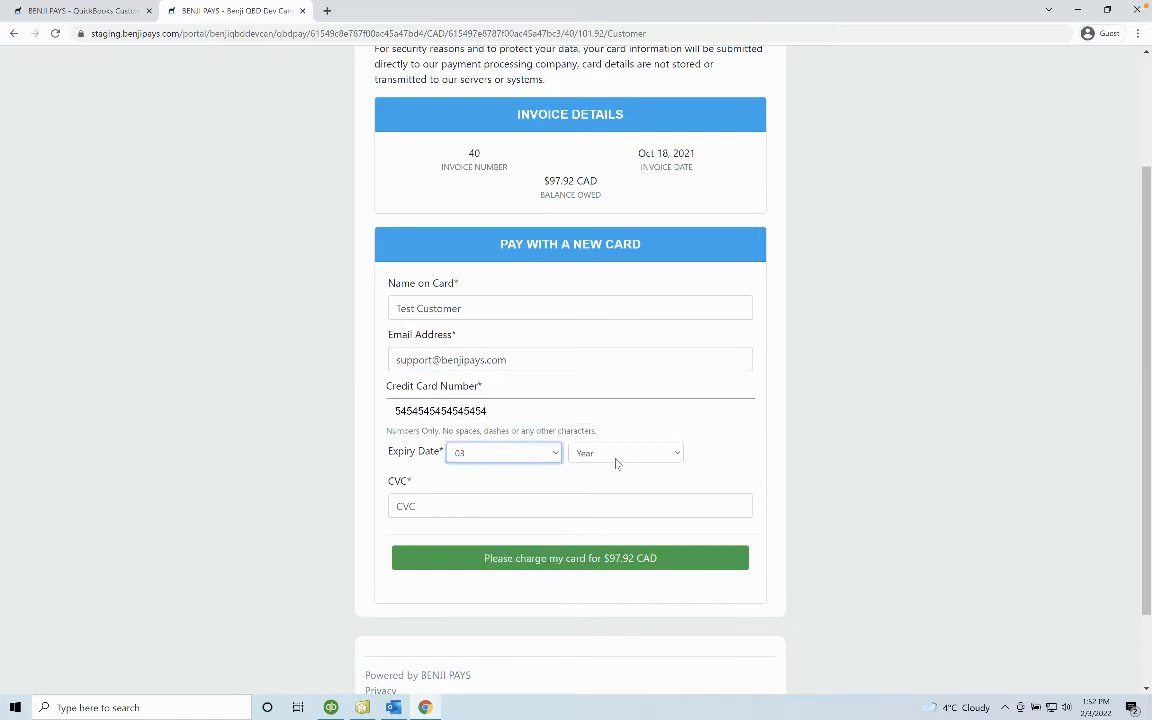
pyautogui.click(617, 455)
pyautogui.click(615, 494)
pyautogui.click(566, 503)
pyautogui.write('100')
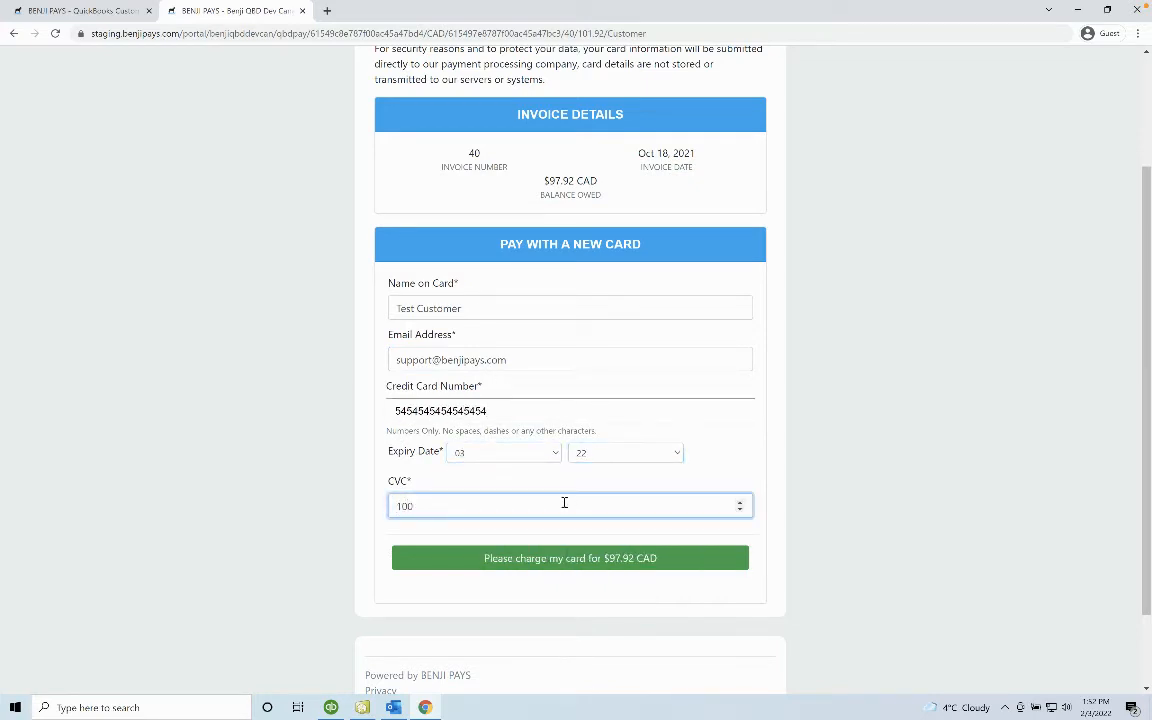
pyautogui.click(566, 562)
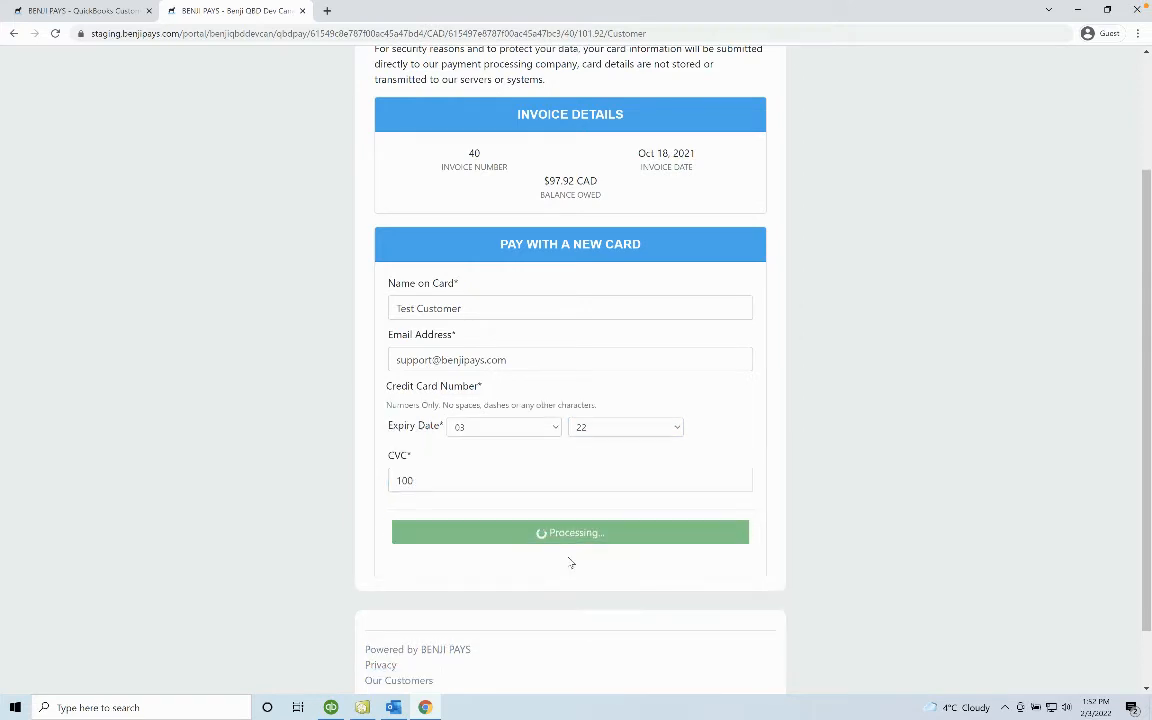
# Open QuickBooks Desktop Transaction Status and view invoice 40's $97.92 CAD payment under Not Applied.
pyautogui.click(113, 20)
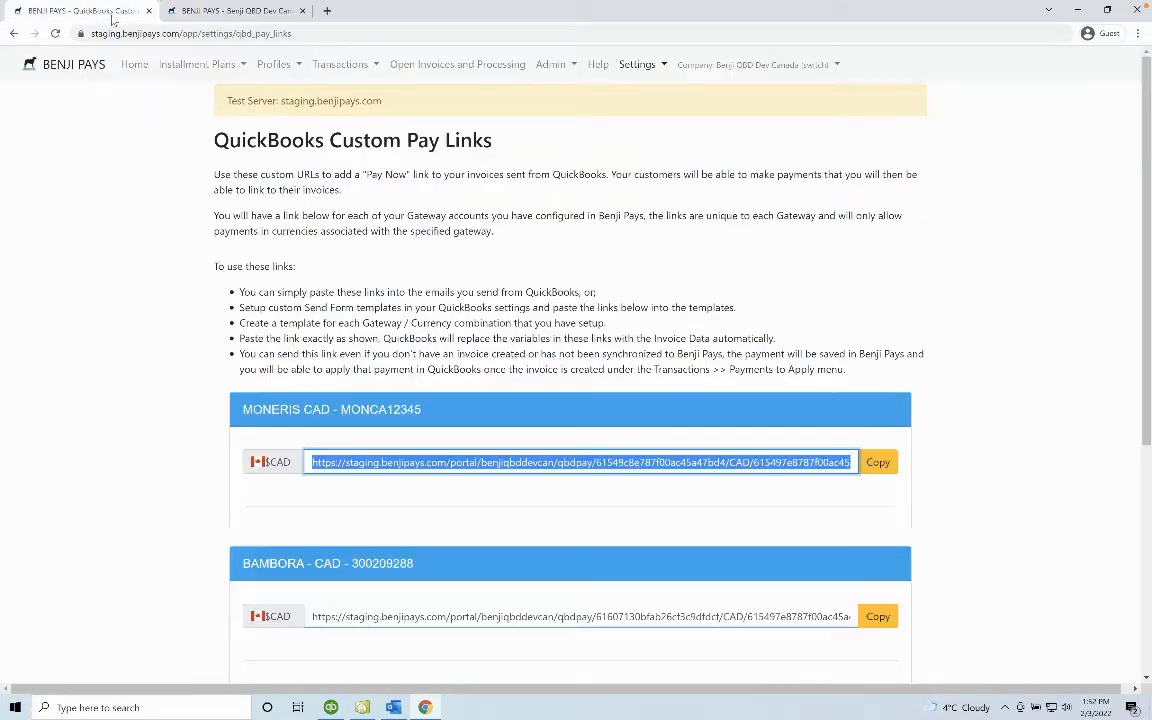
pyautogui.click(486, 66)
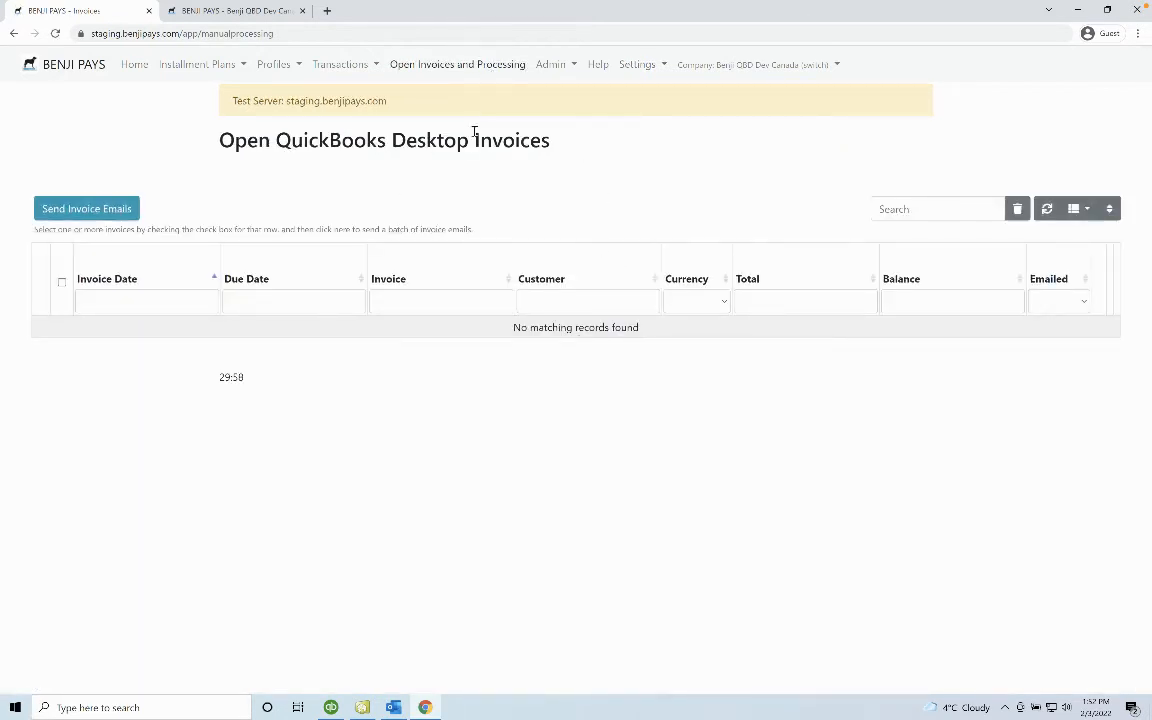
pyautogui.click(345, 64)
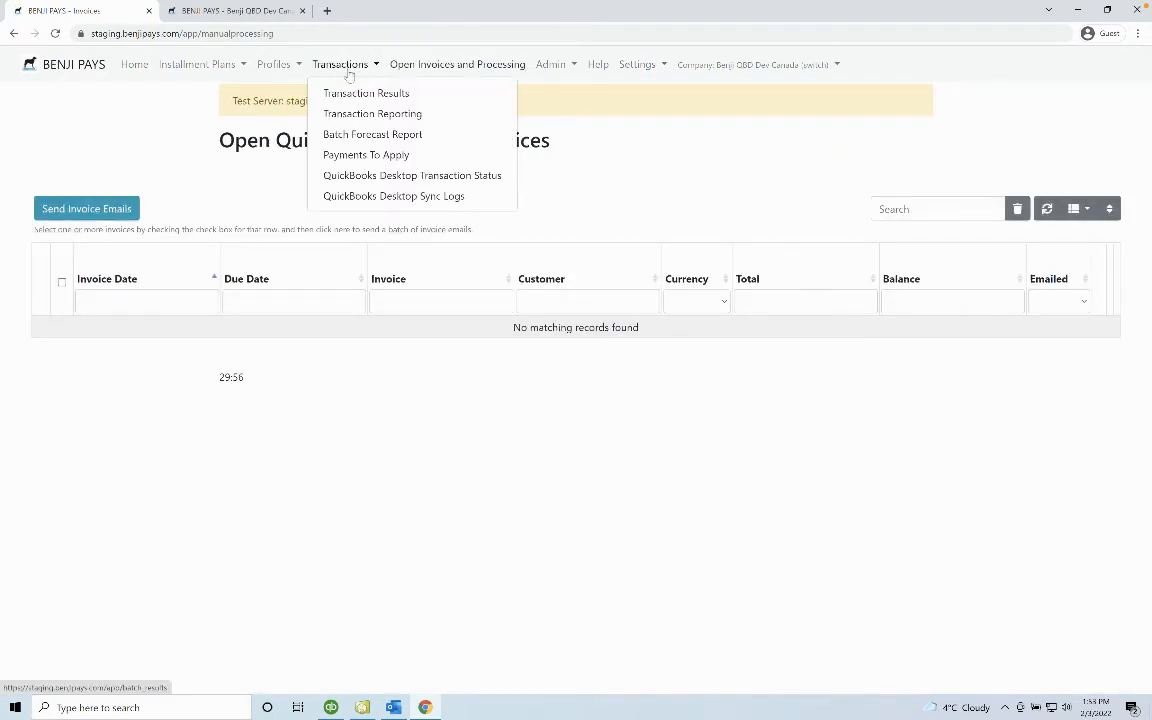
pyautogui.click(360, 180)
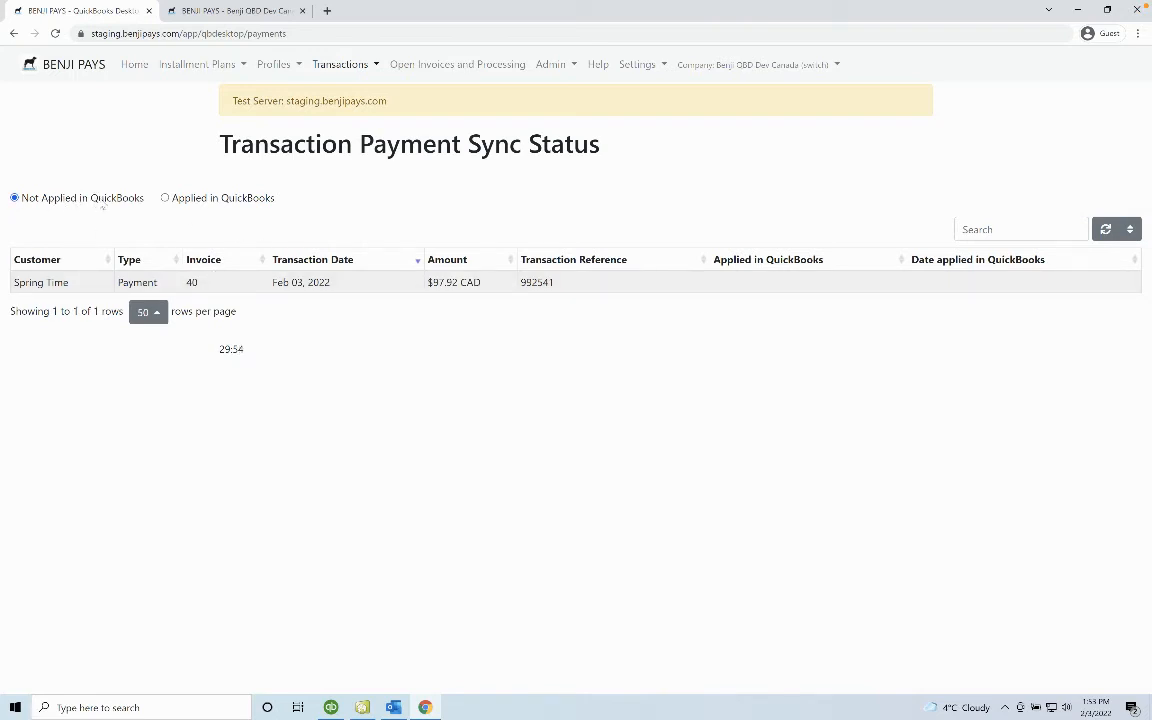
pyautogui.click(168, 198)
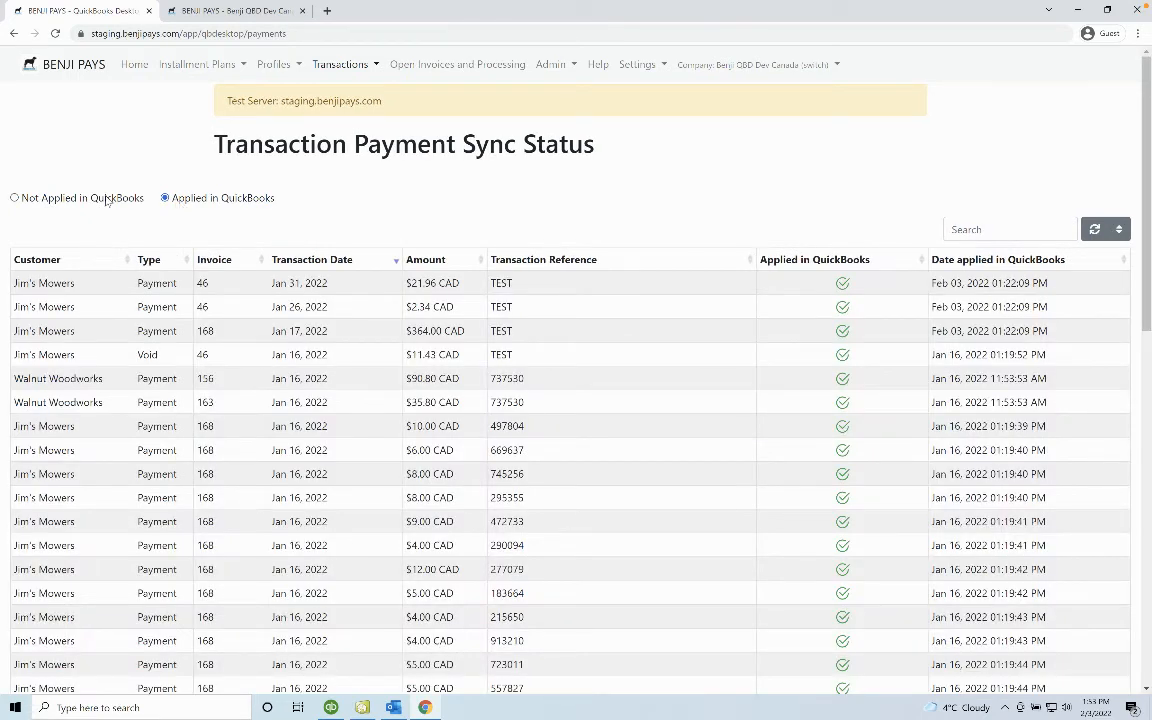
pyautogui.click(106, 198)
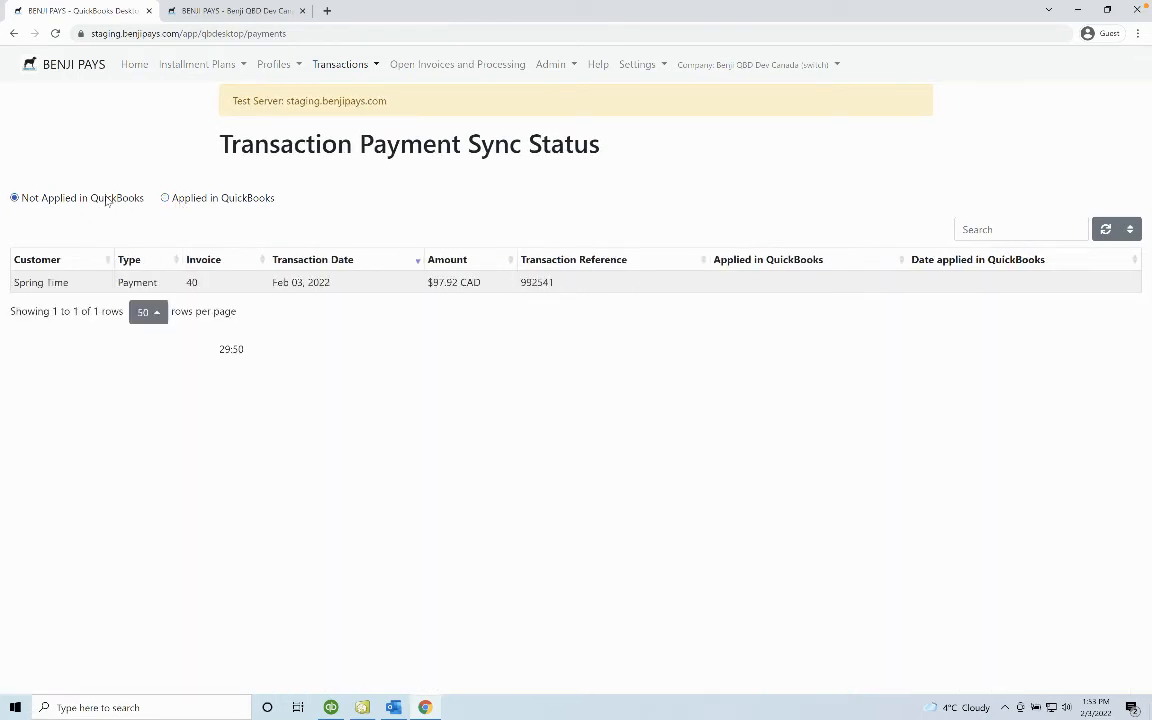
# Sync BENJIPAYS in Web Connector and confirm invoice 40's payment is listed as Applied in QuickBooks.
pyautogui.click(363, 710)
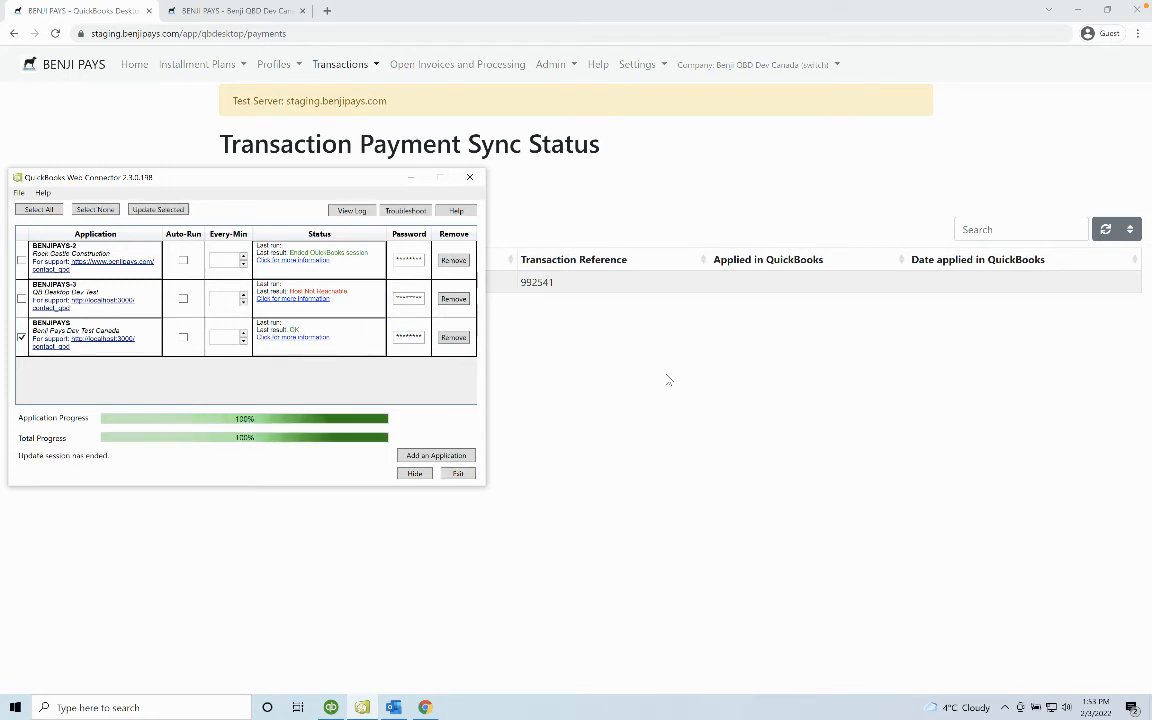
pyautogui.click(665, 379)
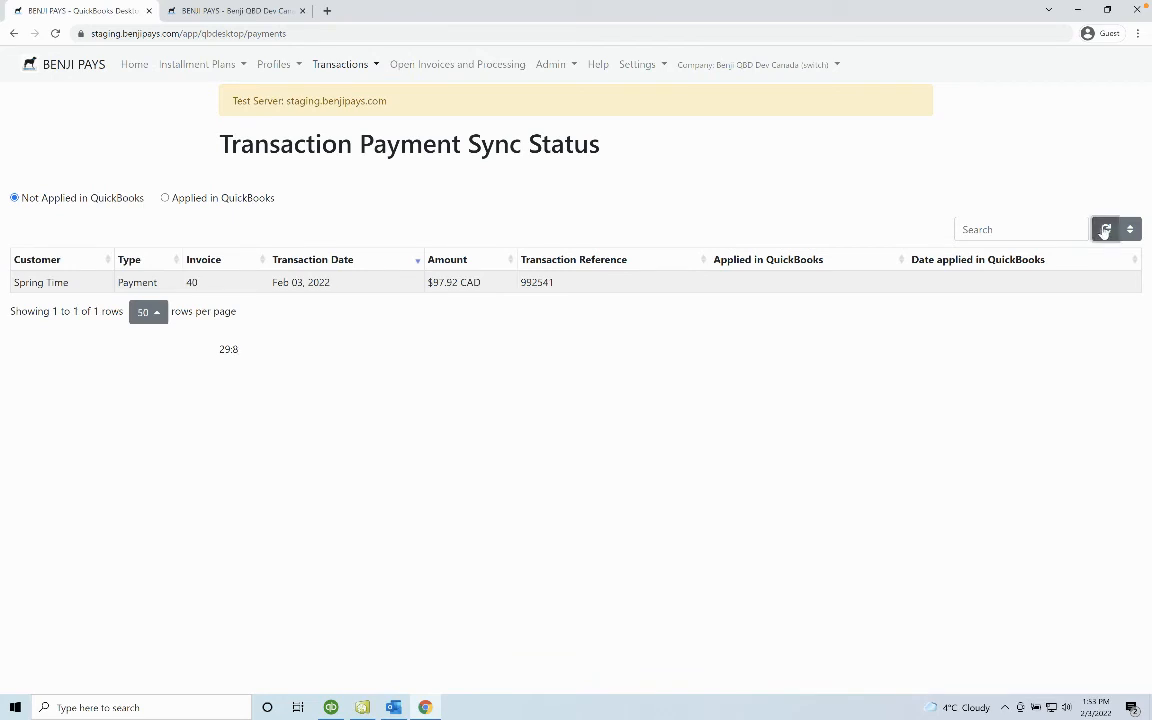
pyautogui.click(1105, 230)
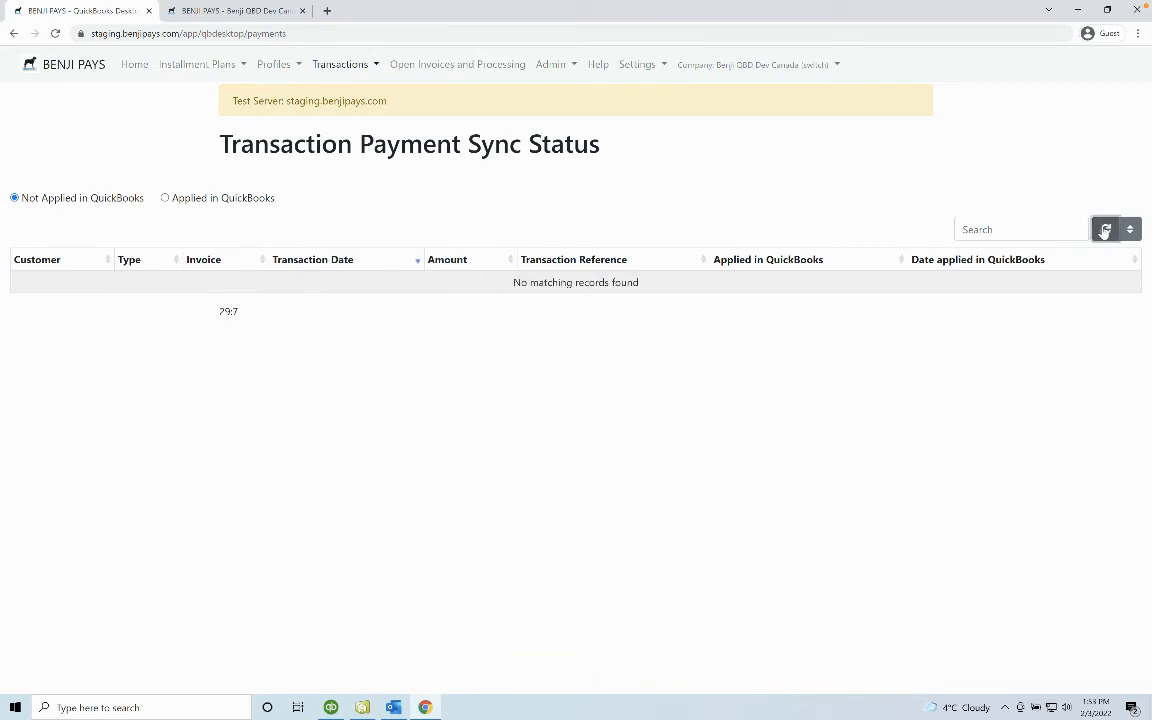
pyautogui.click(263, 199)
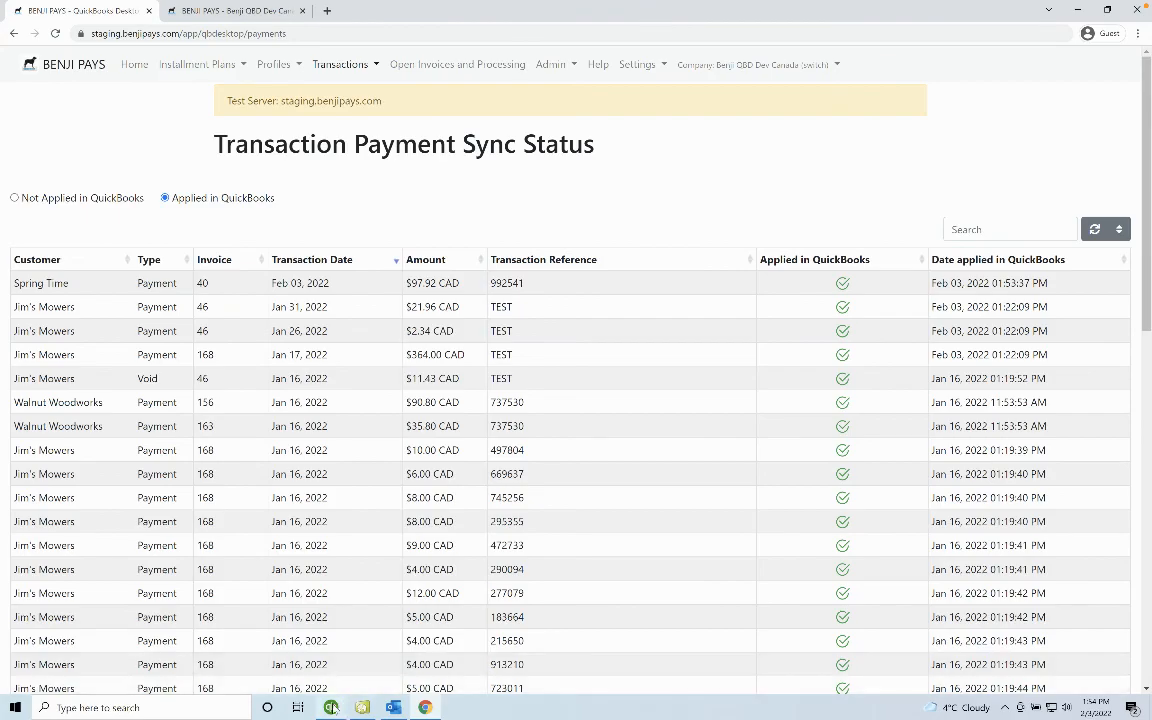
pyautogui.click(331, 707)
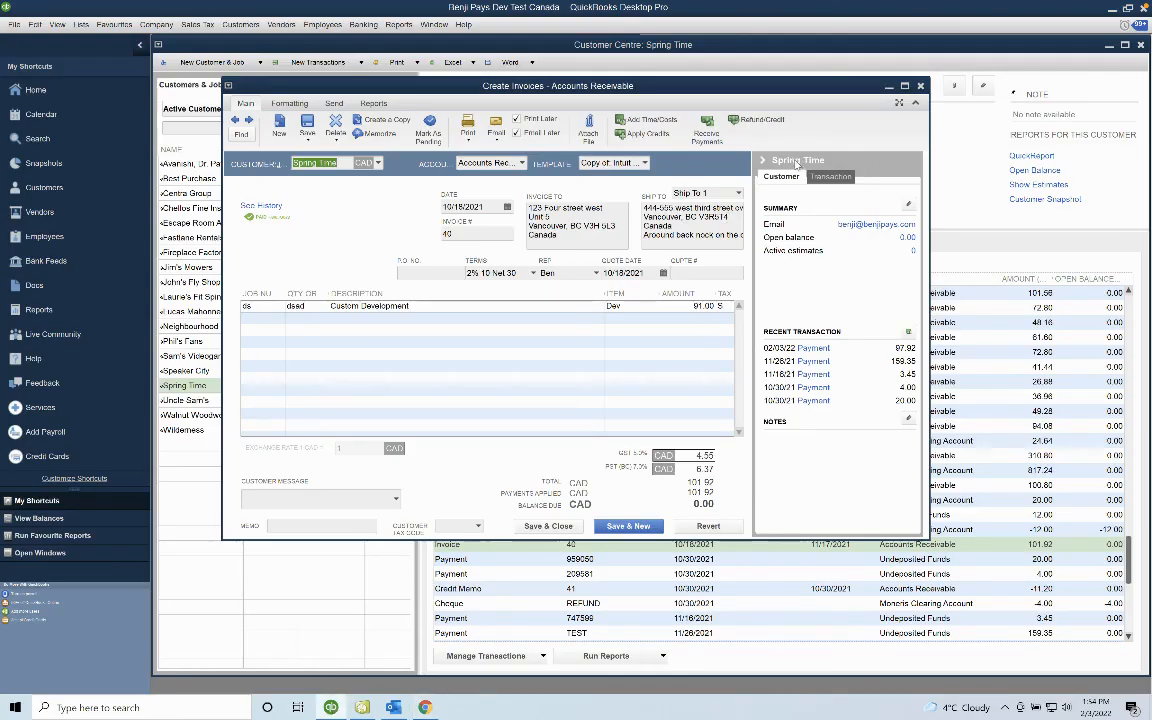
# Confirm invoice 40 shows 0.00 balance due and select payment 992541 for 97.92 under Spring Time.
pyautogui.click(920, 87)
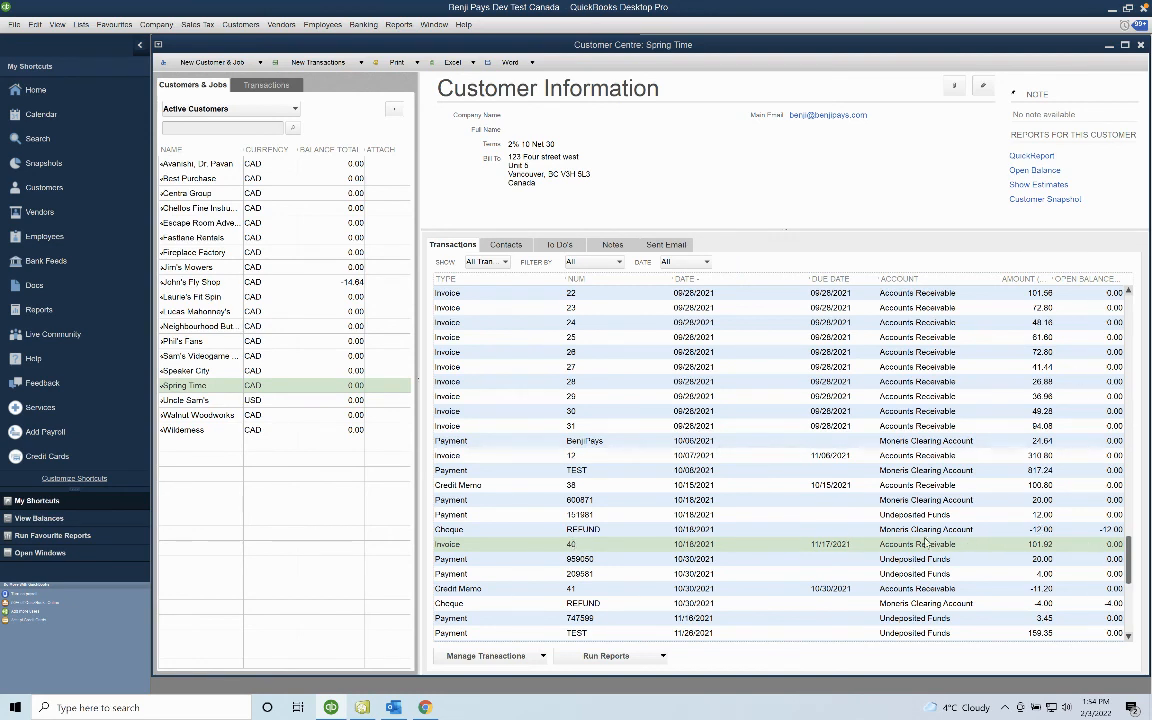
pyautogui.doubleClick(622, 549)
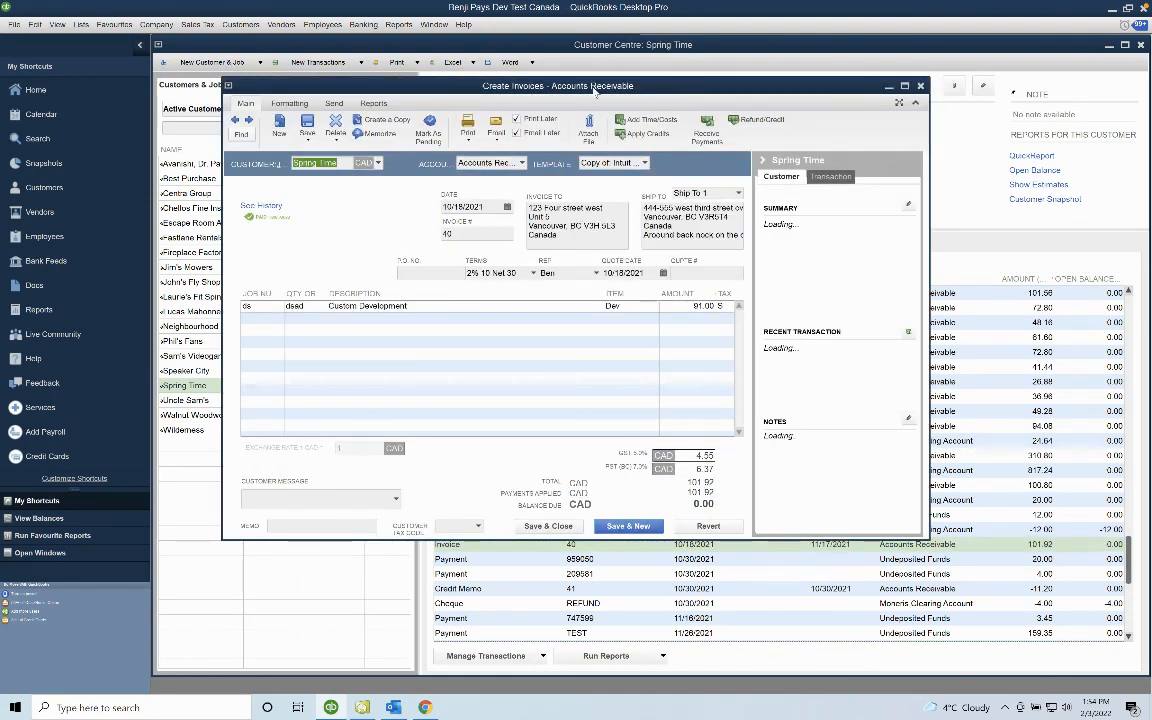
pyautogui.click(920, 86)
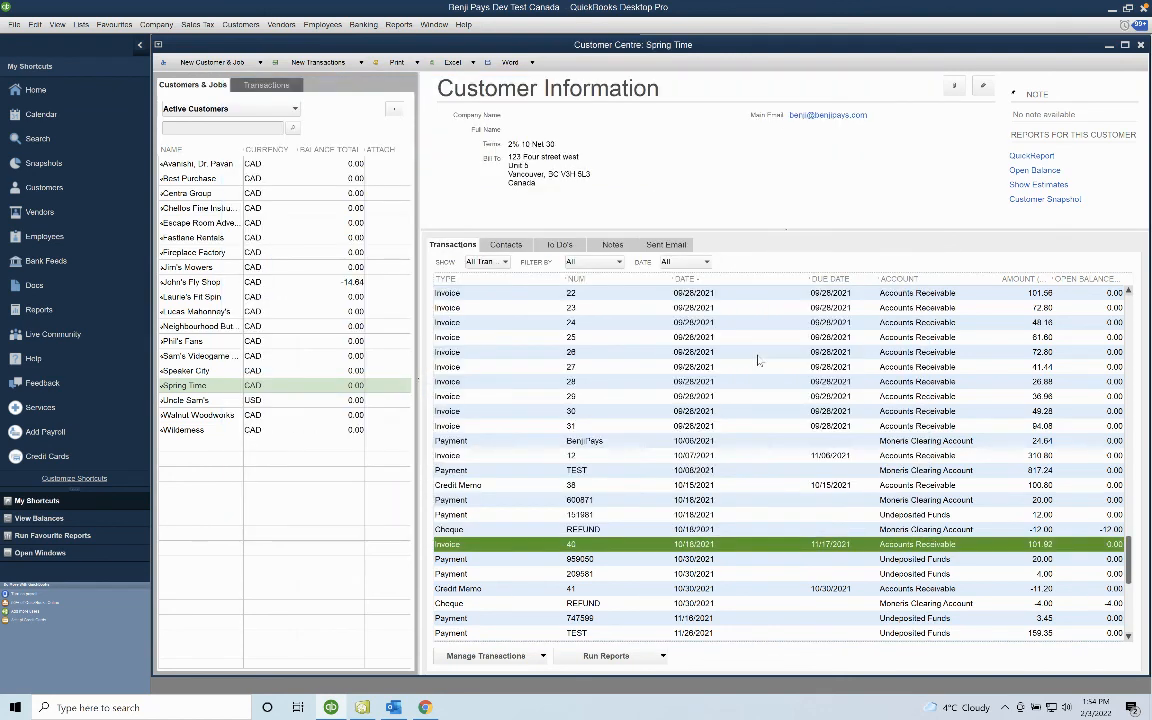
pyautogui.scroll(-1, 706, 519)
pyautogui.click(663, 634)
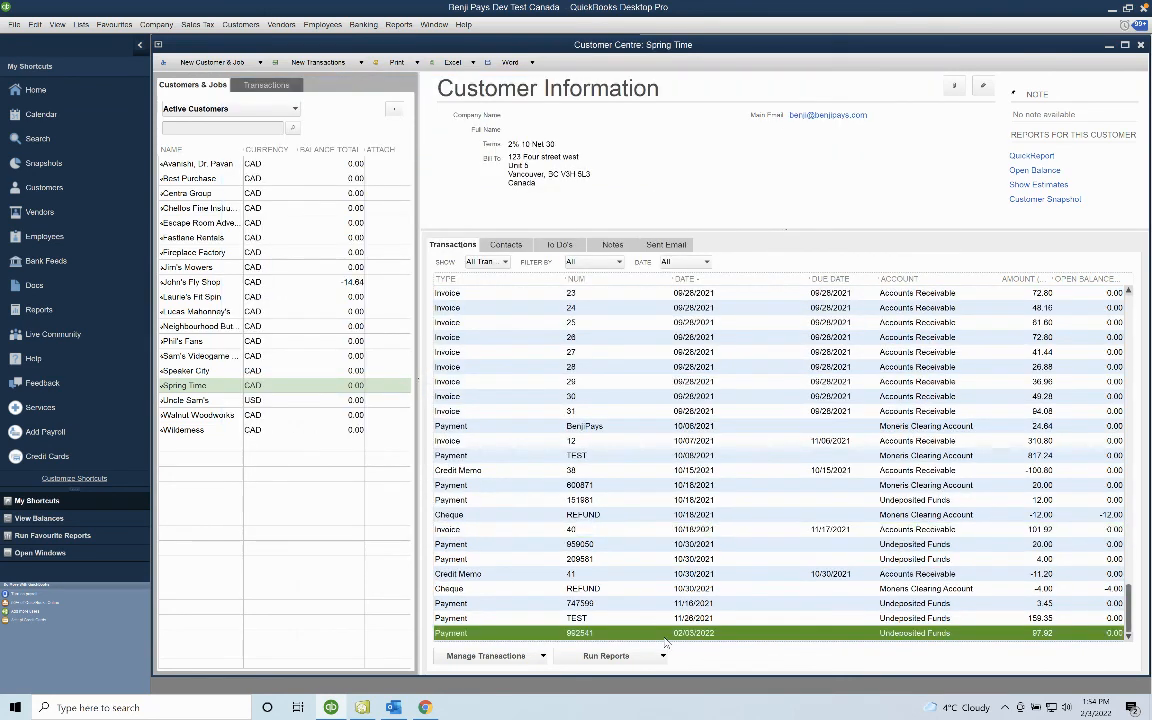